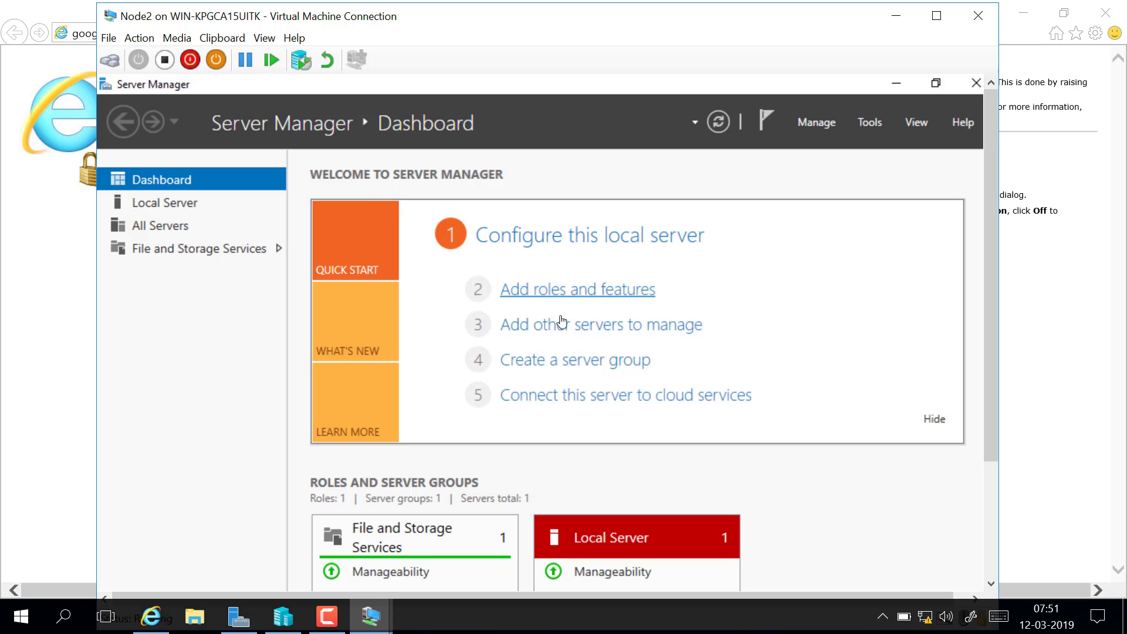
Open the Add Roles and Features wizard and proceed with role-based installation on Node2.contoso.local to view the available features.
{"action": "left_click", "coordinate": [552, 301]}
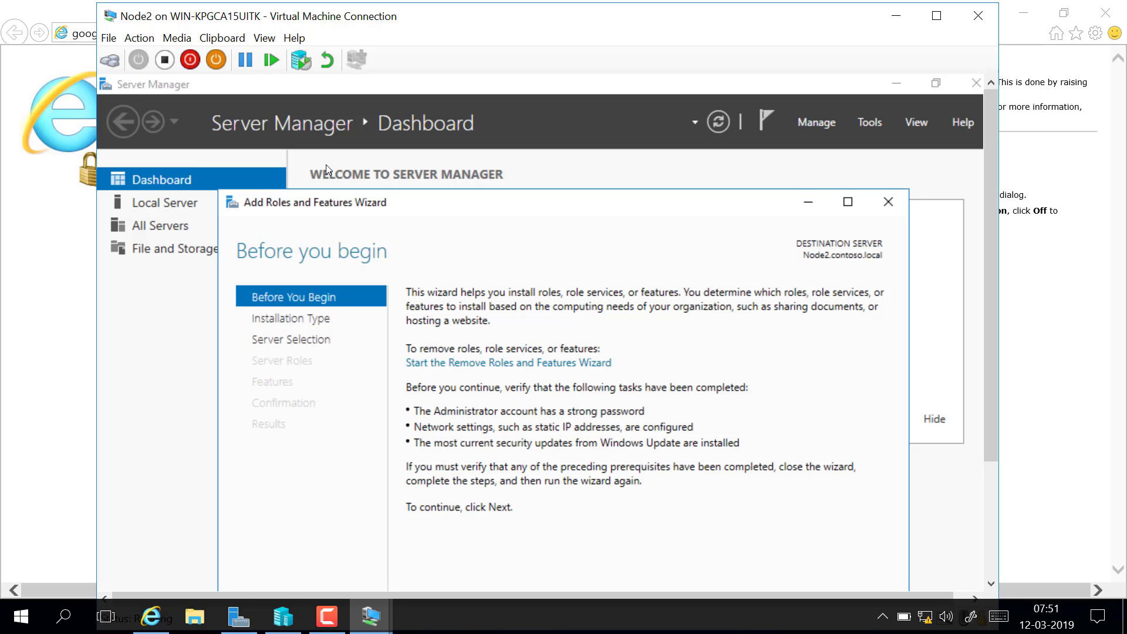
{"action": "left_click_drag", "start_coordinate": [601, 164], "coordinate": [603, 146]}
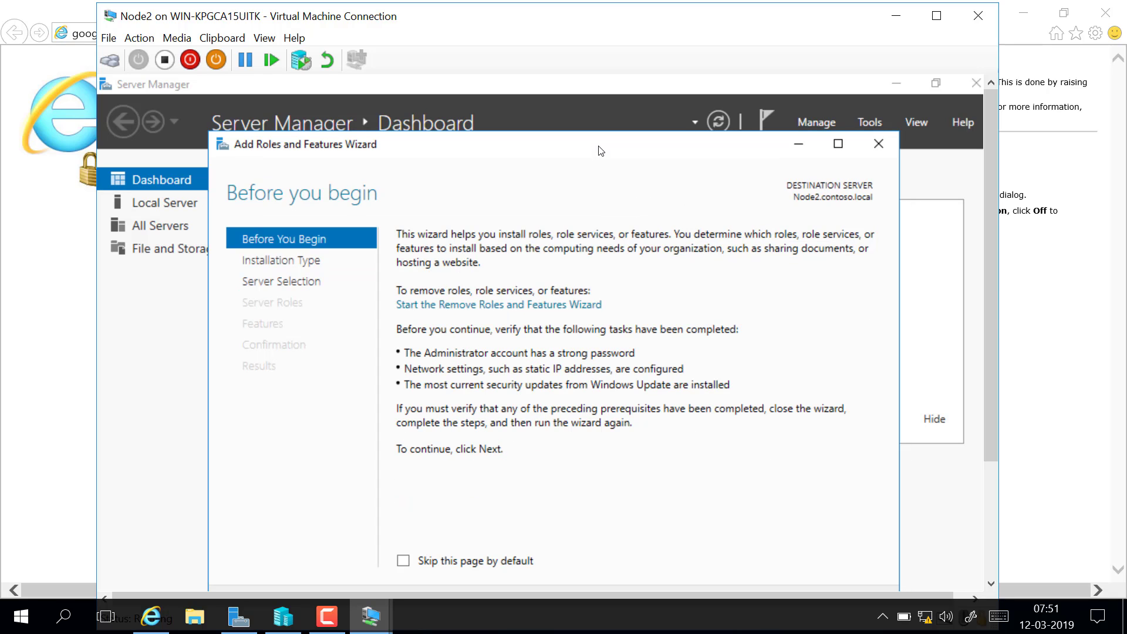
{"action": "left_click_drag", "start_coordinate": [997, 265], "coordinate": [998, 326]}
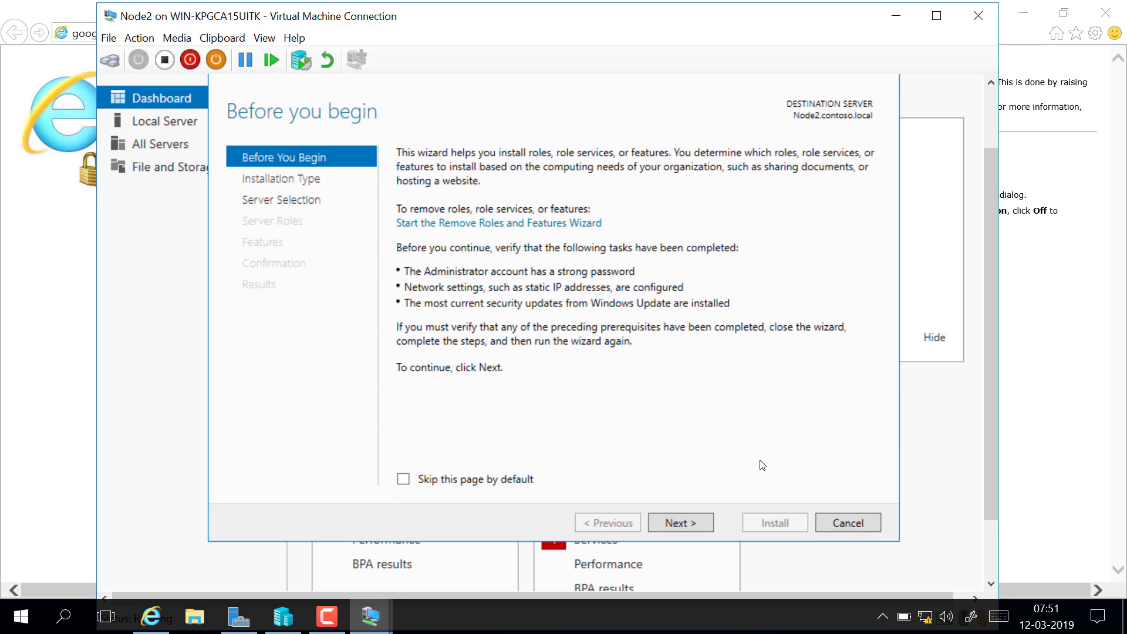
{"action": "left_click", "coordinate": [681, 526]}
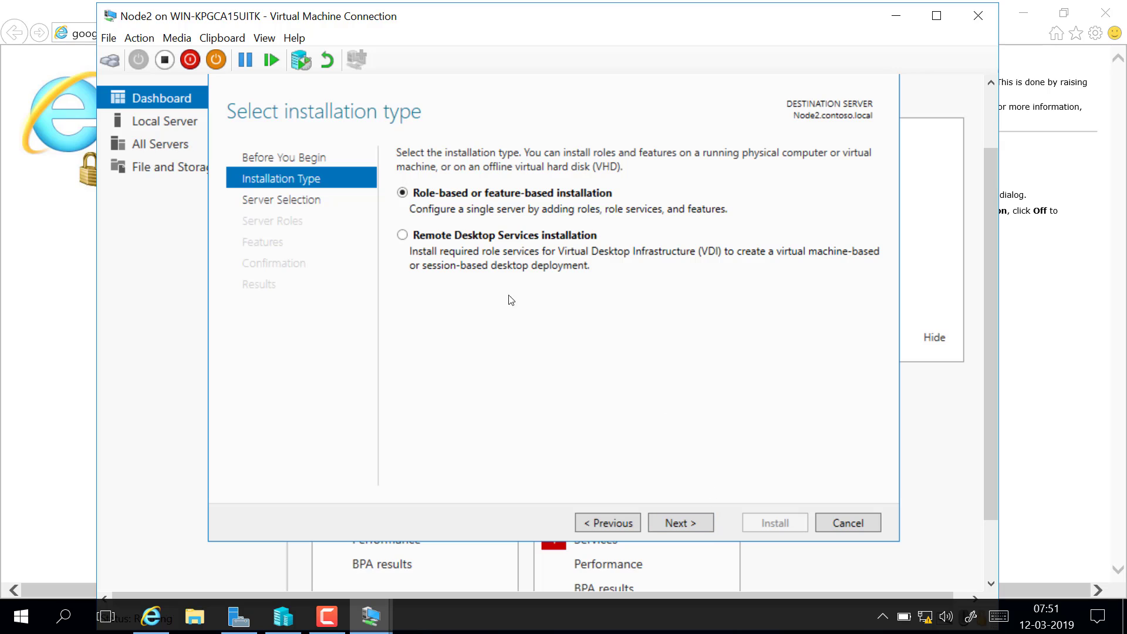
{"action": "left_click", "coordinate": [691, 524]}
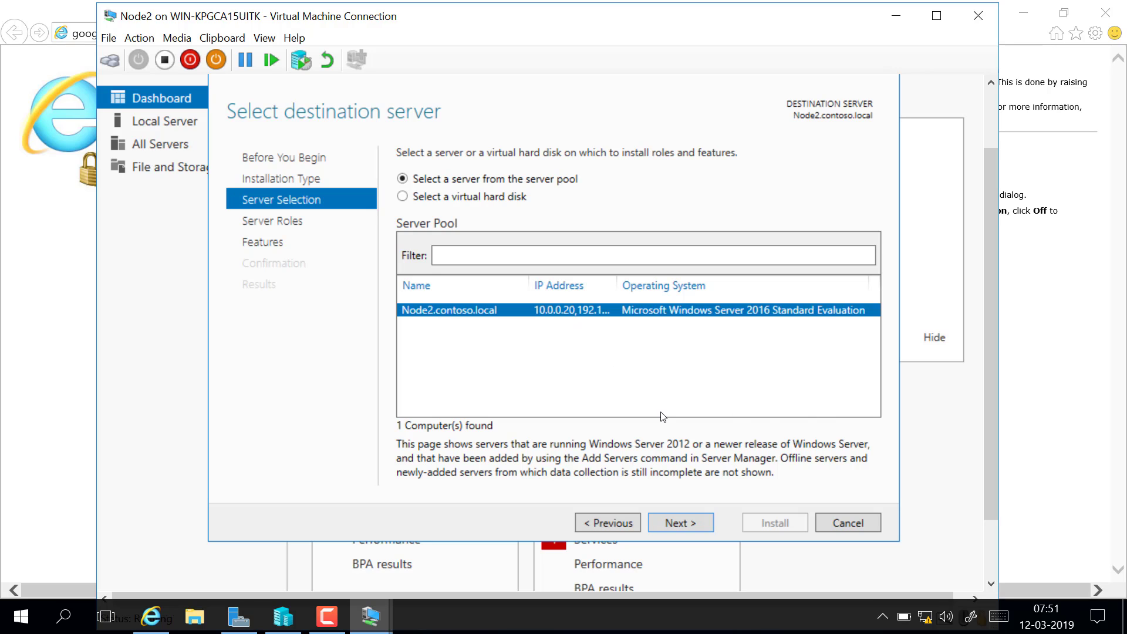
{"action": "left_click", "coordinate": [690, 520]}
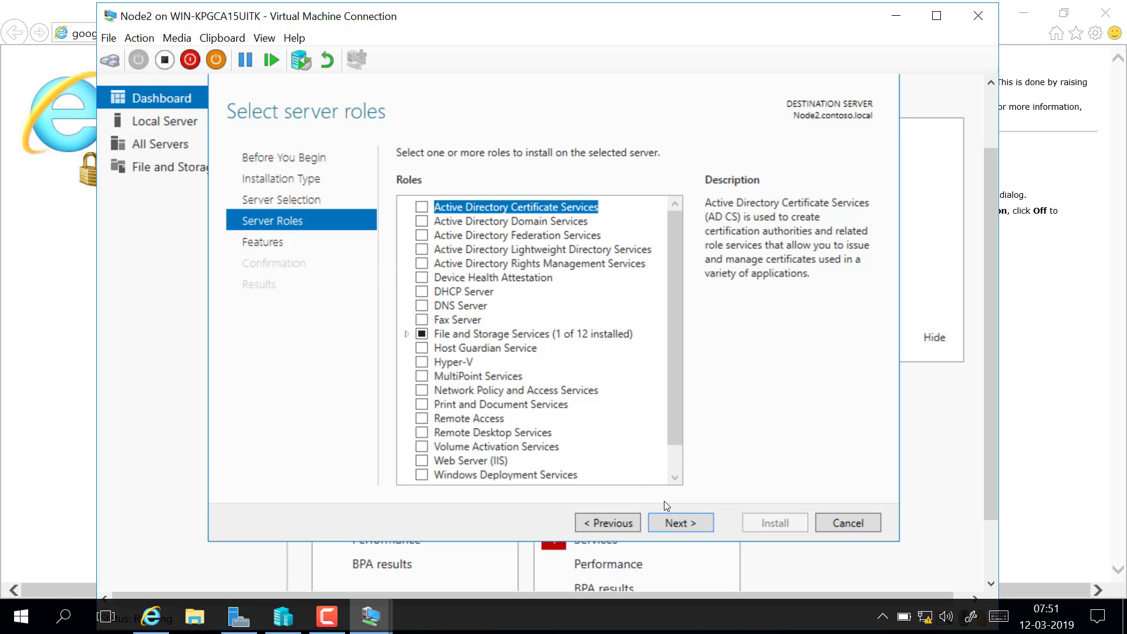
{"action": "left_click", "coordinate": [675, 525]}
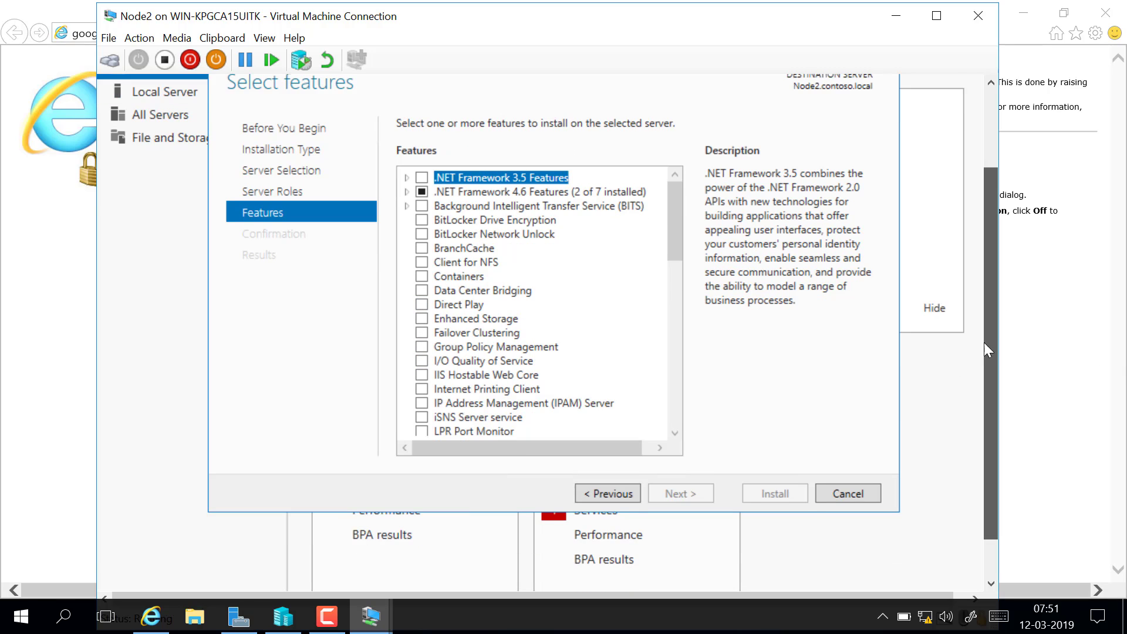
Switch to Windows PowerShell on Node2 and run Install-WindowsFeature -Name Failover-Clustering -IncludeManagementTools.
{"action": "scroll", "coordinate": [984, 343], "scroll_direction": "down", "scroll_amount": 2}
{"action": "left_click", "coordinate": [418, 574]}
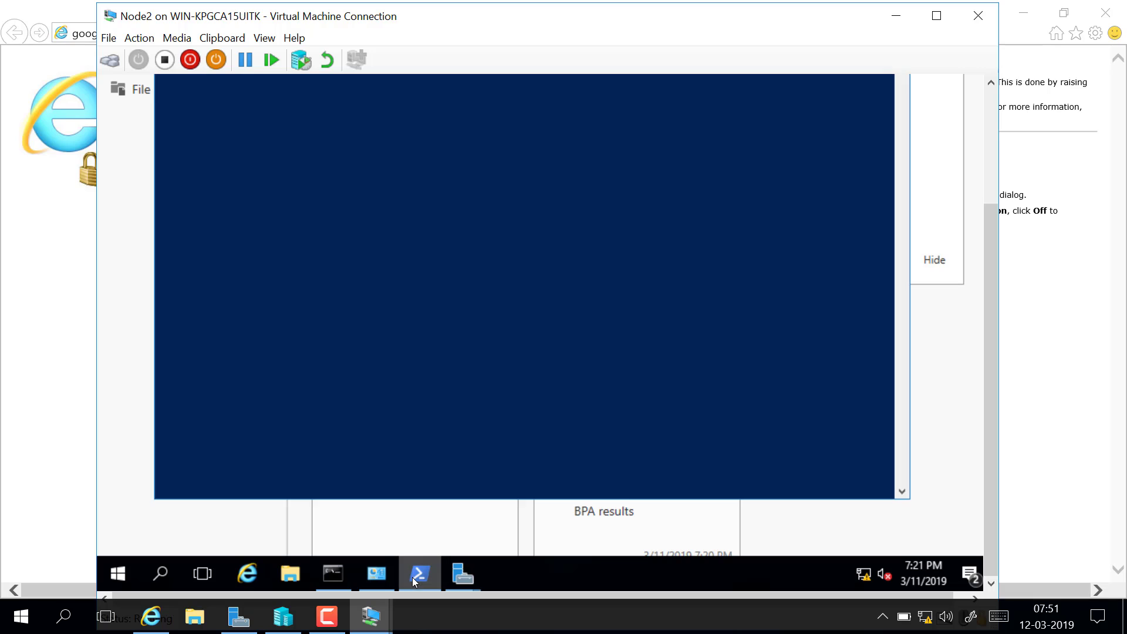
{"action": "scroll", "coordinate": [990, 310], "scroll_direction": "up", "scroll_amount": 2}
{"action": "scroll", "coordinate": [989, 253], "scroll_direction": "up", "scroll_amount": 2}
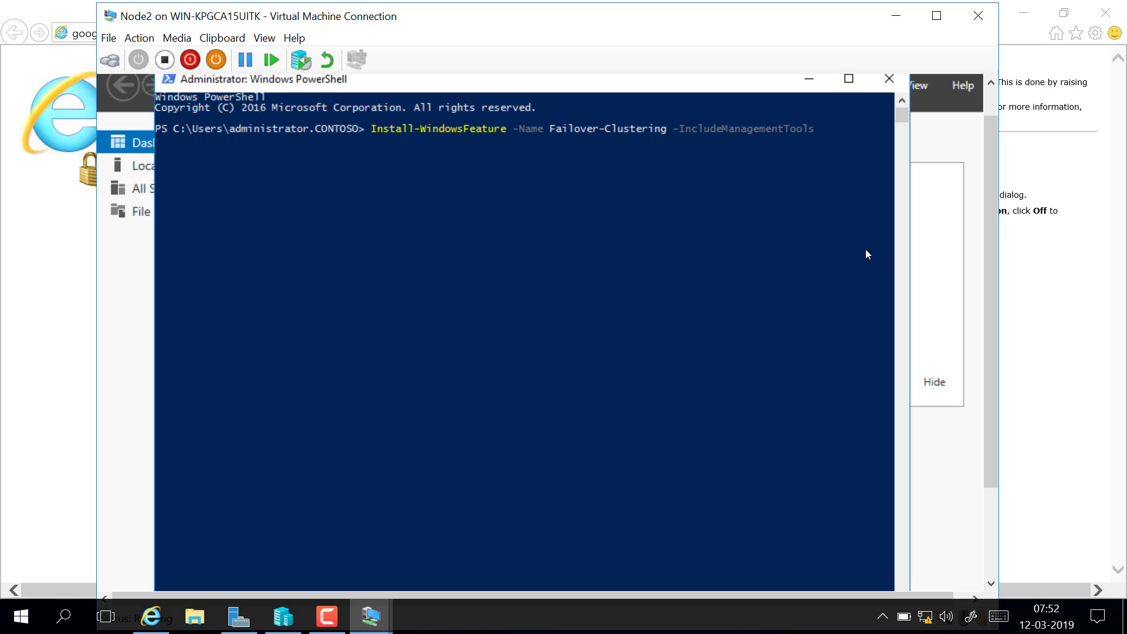
{"action": "key", "text": "Return"}
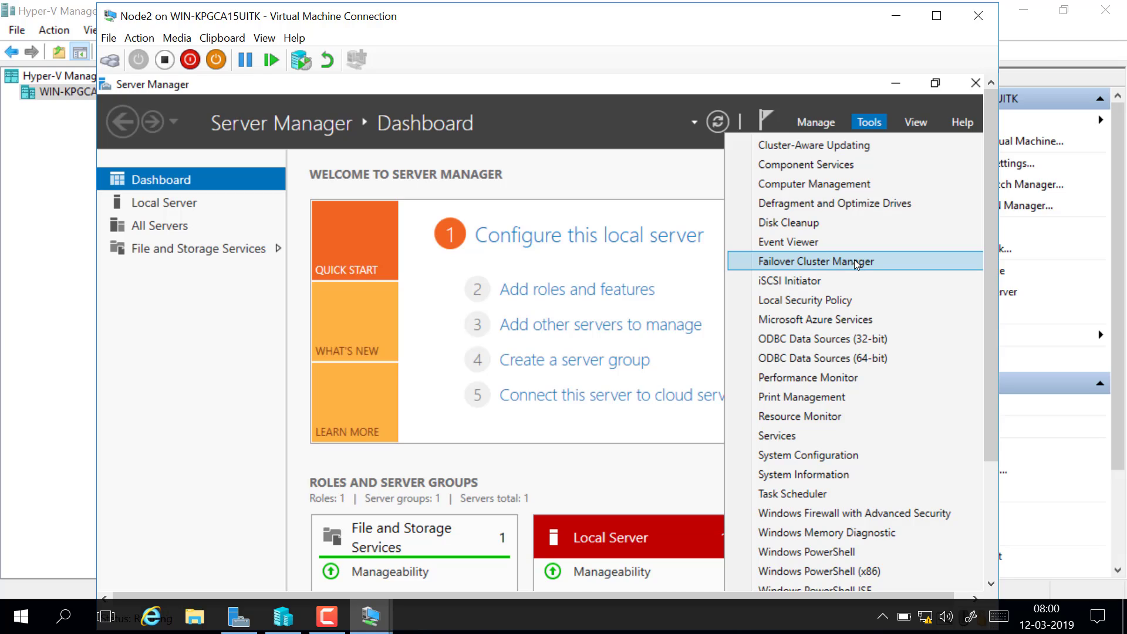
Open Failover Cluster Manager and start validating a configuration, proceeding to the server selection.
{"action": "left_click", "coordinate": [856, 264]}
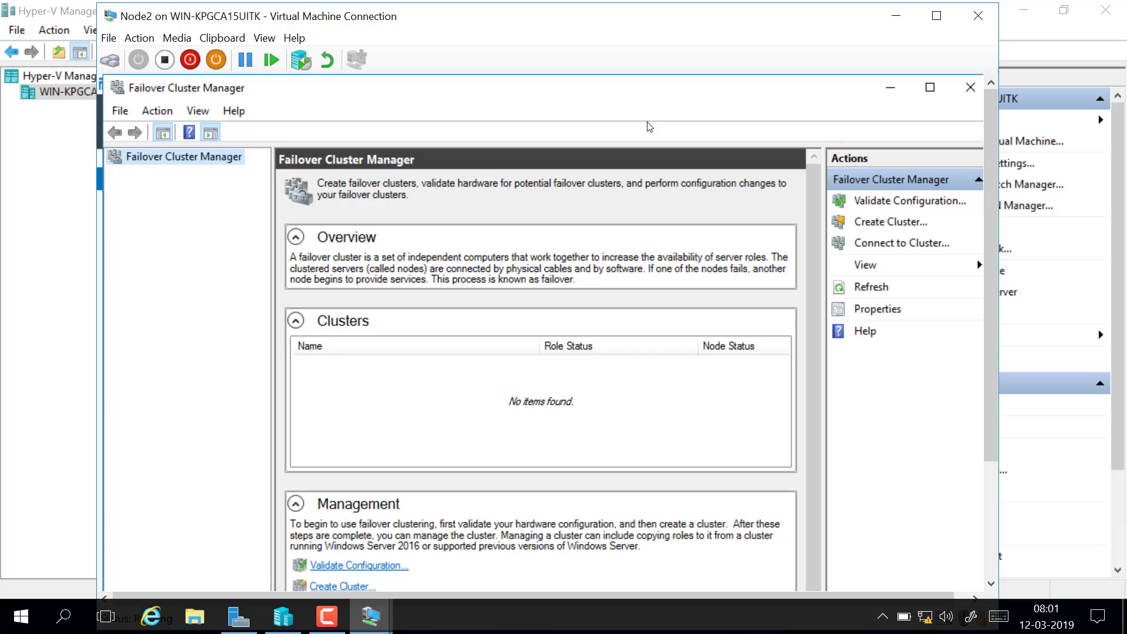
{"action": "left_click", "coordinate": [893, 203]}
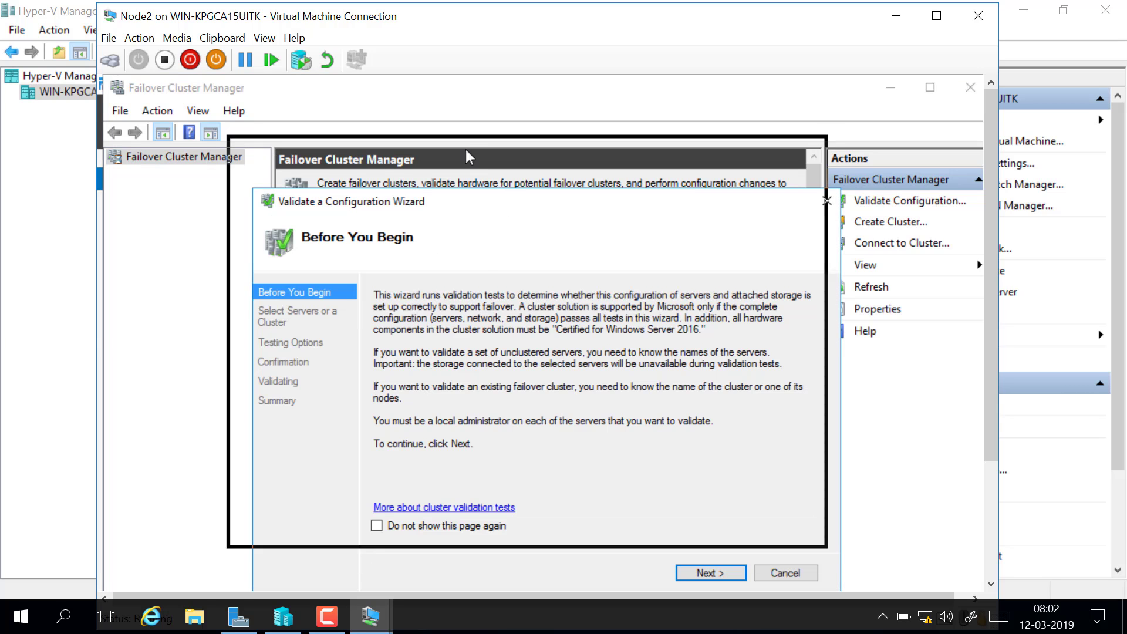
{"action": "left_click", "coordinate": [696, 499]}
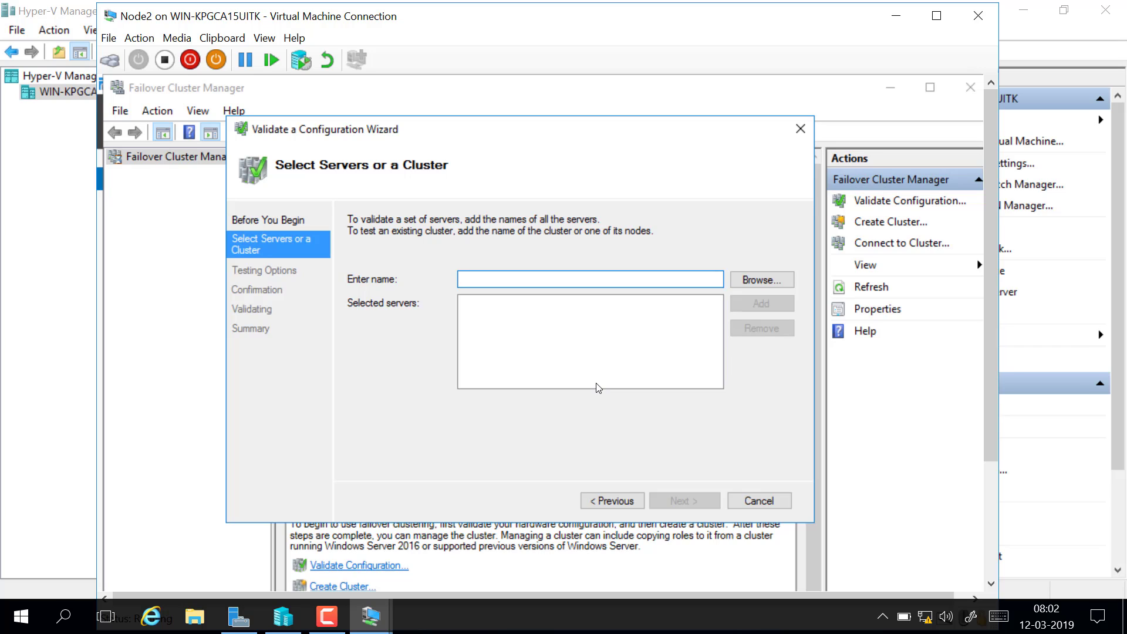
Find the computers in contoso.local, add NODE1 and NODE2 as the servers to validate, and proceed to the testing options.
{"action": "left_click", "coordinate": [762, 280]}
{"action": "left_click", "coordinate": [282, 347]}
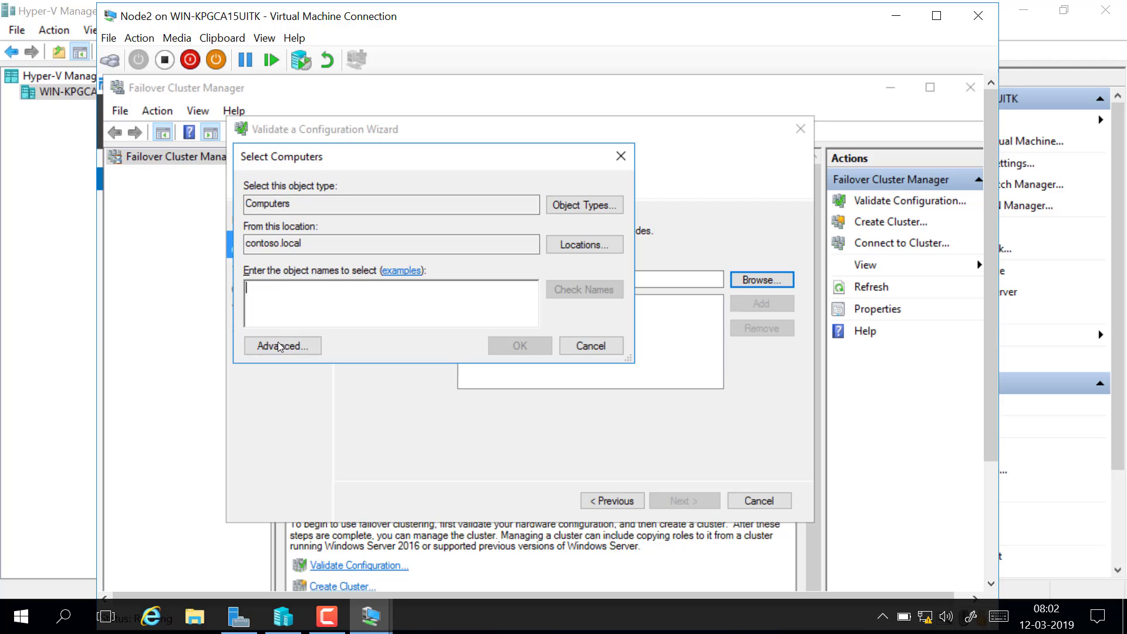
{"action": "left_click", "coordinate": [661, 351]}
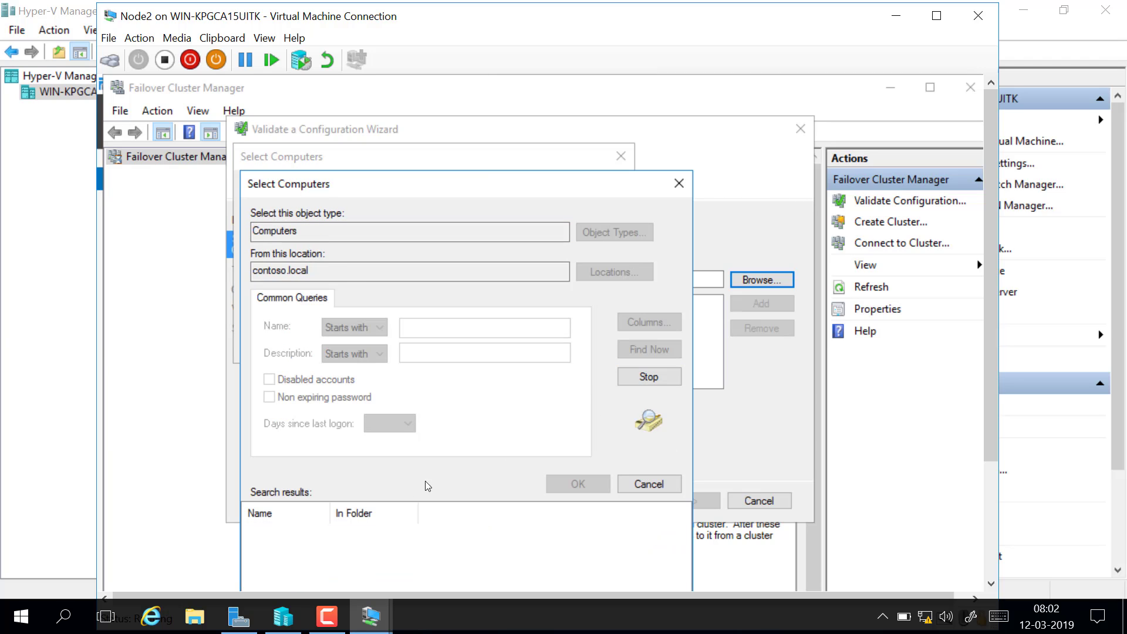
{"action": "left_click", "coordinate": [294, 548]}
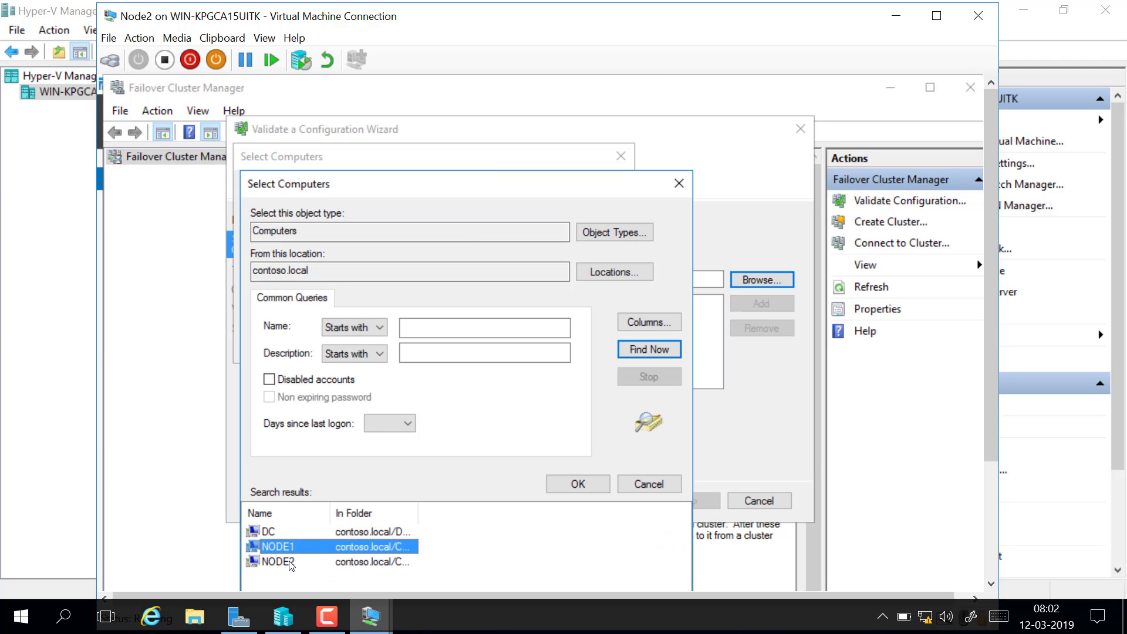
{"action": "left_click", "coordinate": [292, 563], "text": "ctrl"}
{"action": "left_click", "coordinate": [573, 488]}
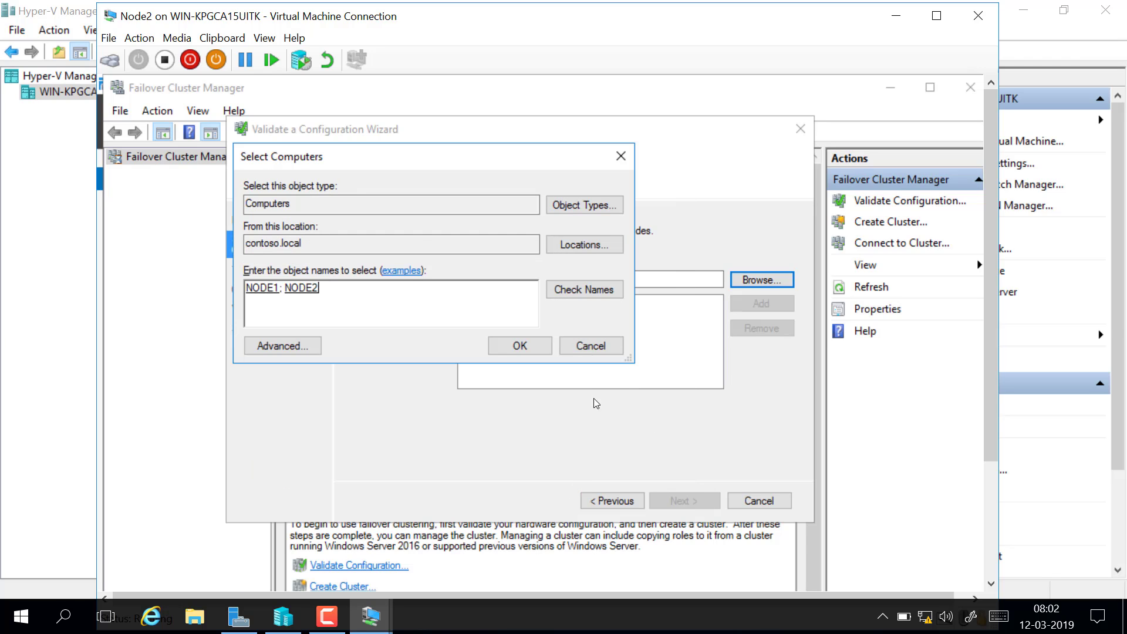
{"action": "left_click", "coordinate": [520, 348]}
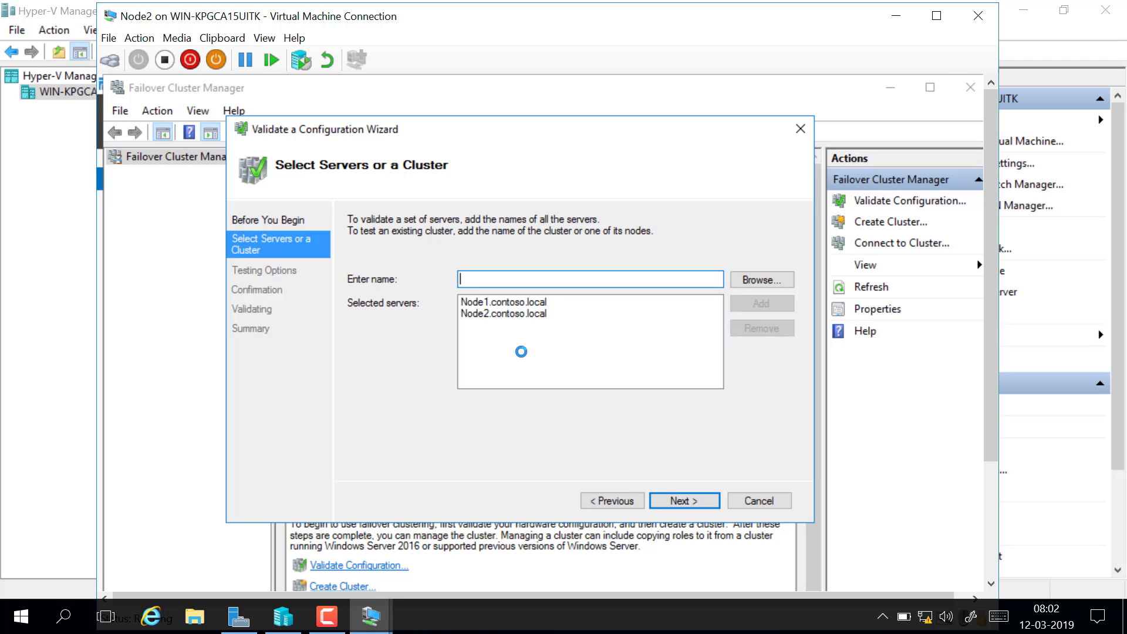
{"action": "left_click", "coordinate": [680, 503]}
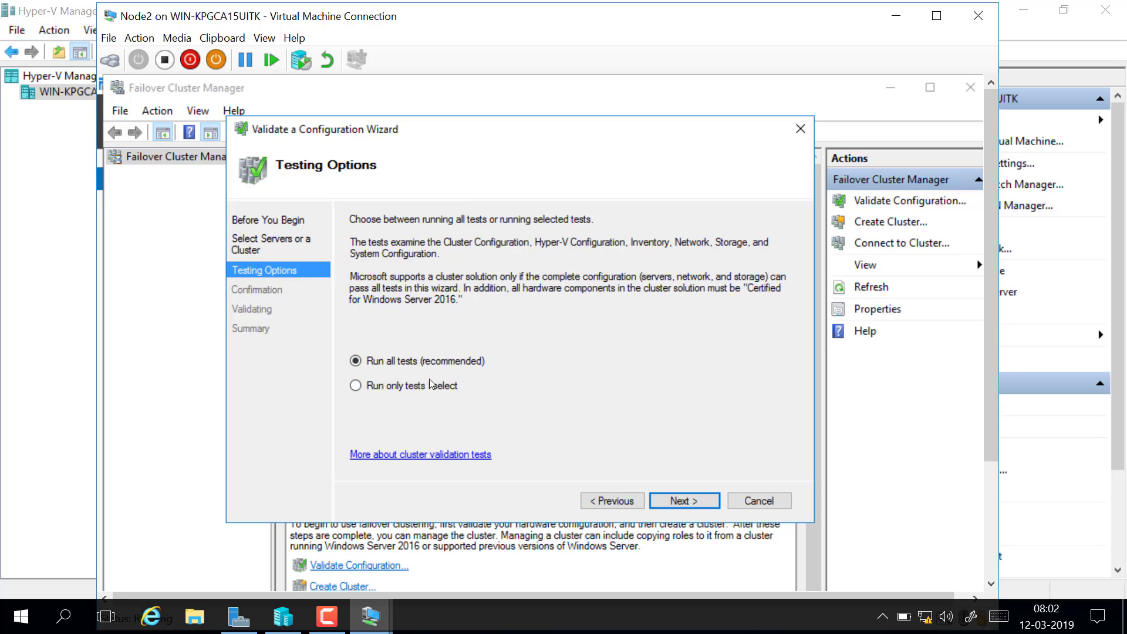
Keep the option to run all tests, look through the list of selected tests, and start the validation.
{"action": "left_click", "coordinate": [697, 501]}
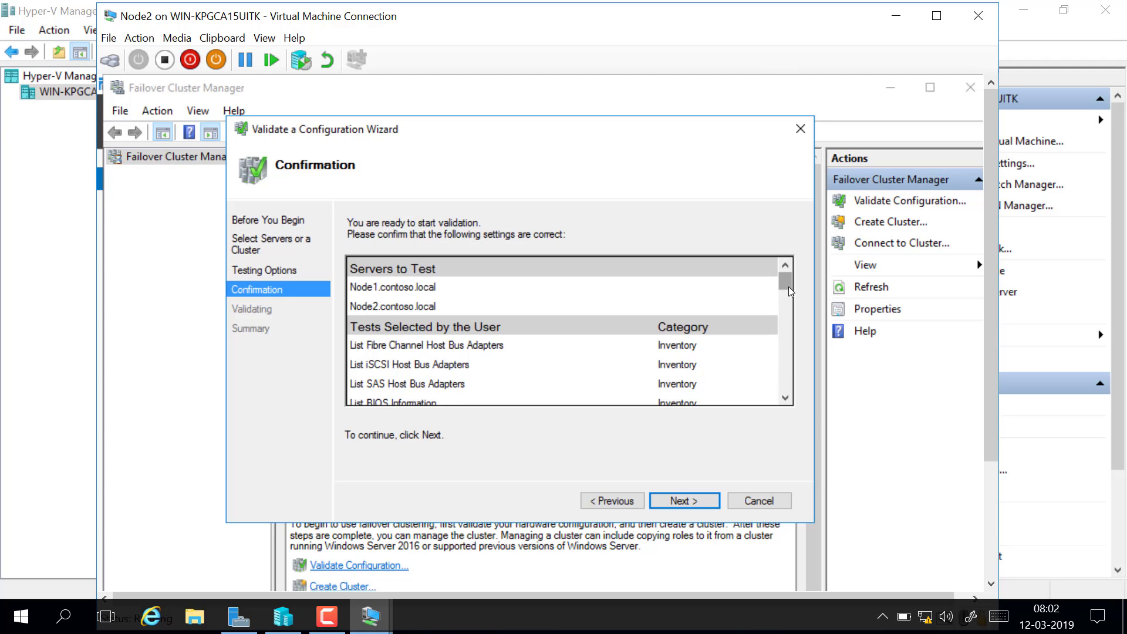
{"action": "left_click_drag", "start_coordinate": [788, 286], "coordinate": [790, 313]}
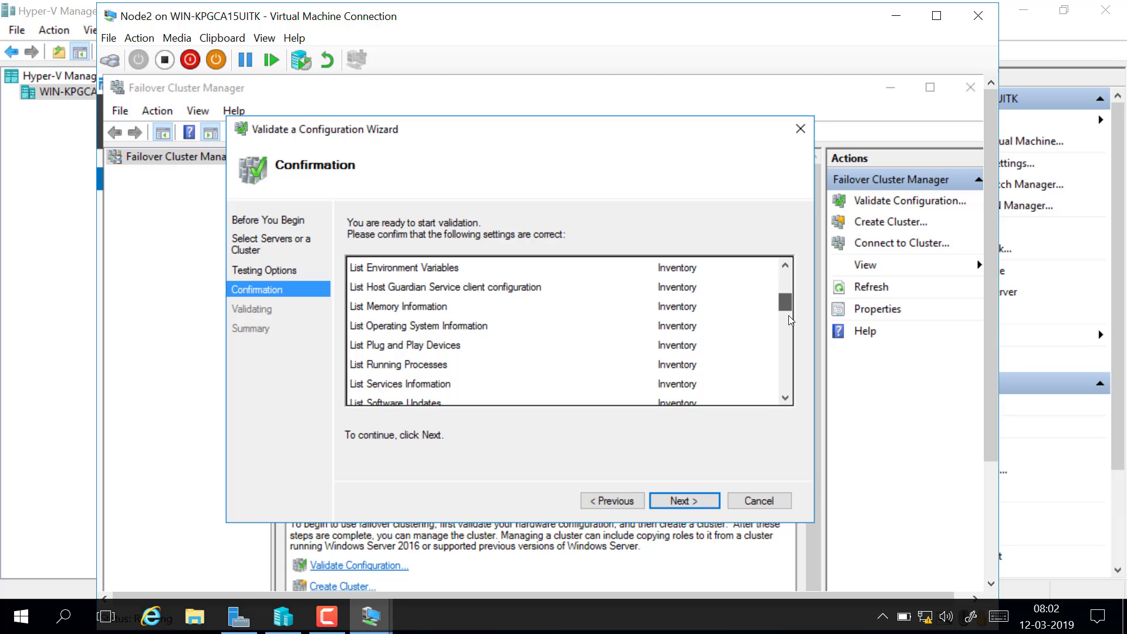
{"action": "scroll", "coordinate": [791, 321], "scroll_direction": "down", "scroll_amount": 1}
{"action": "scroll", "coordinate": [791, 321], "scroll_direction": "down", "scroll_amount": 1}
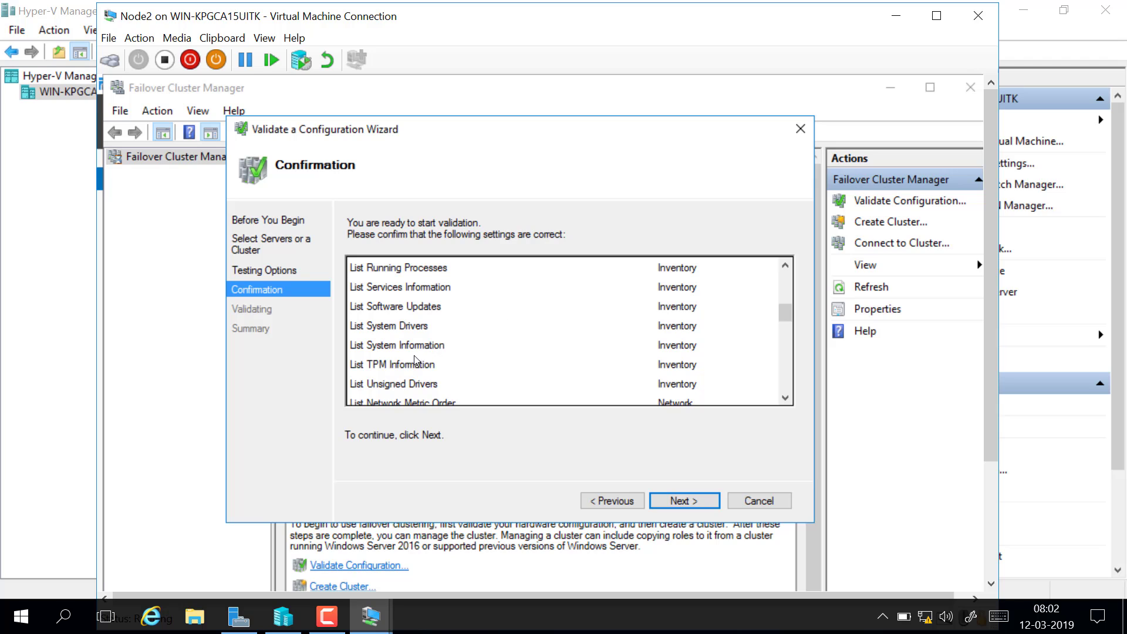
{"action": "left_click_drag", "start_coordinate": [792, 312], "coordinate": [752, 396]}
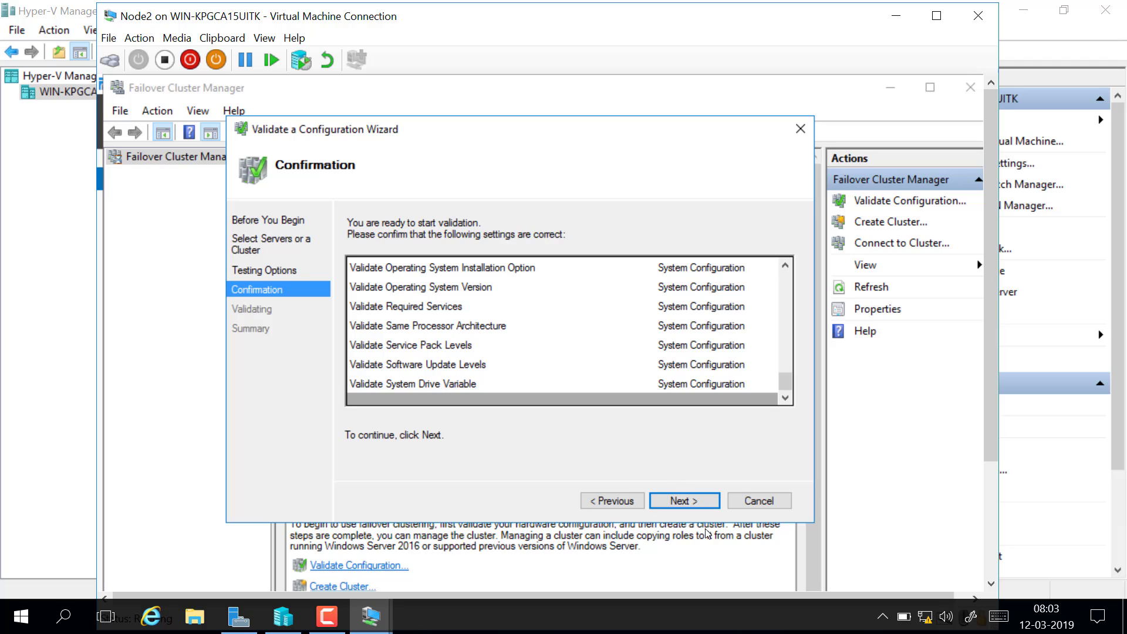
{"action": "left_click", "coordinate": [695, 505]}
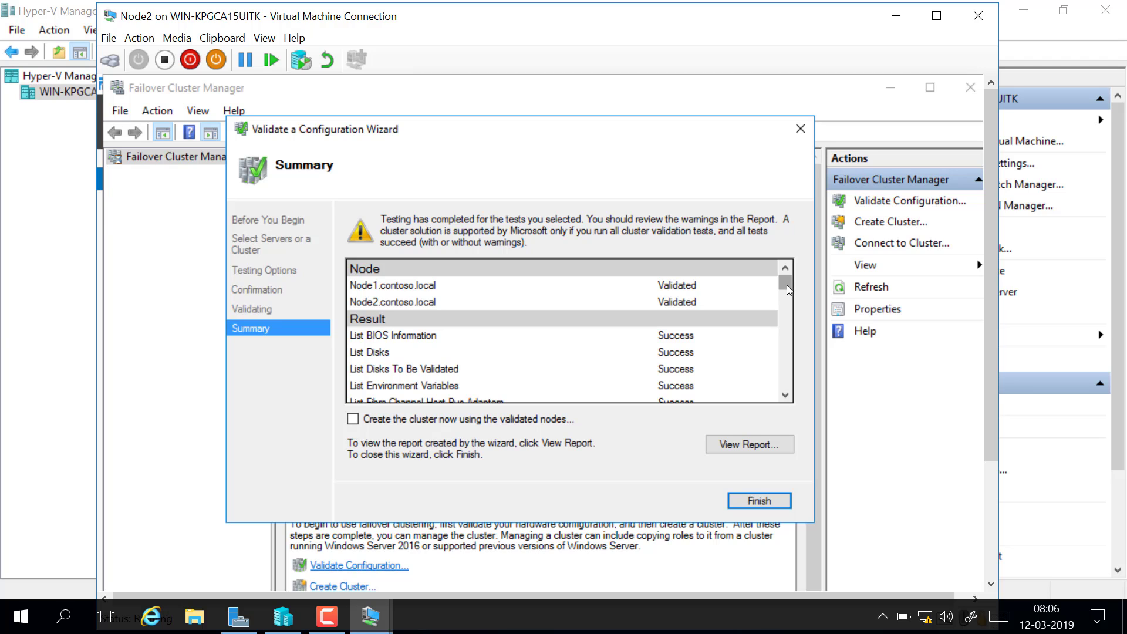
Review the validation results in the summary and the full validation report, and finish the validation wizard.
{"action": "left_click_drag", "start_coordinate": [786, 284], "coordinate": [783, 340]}
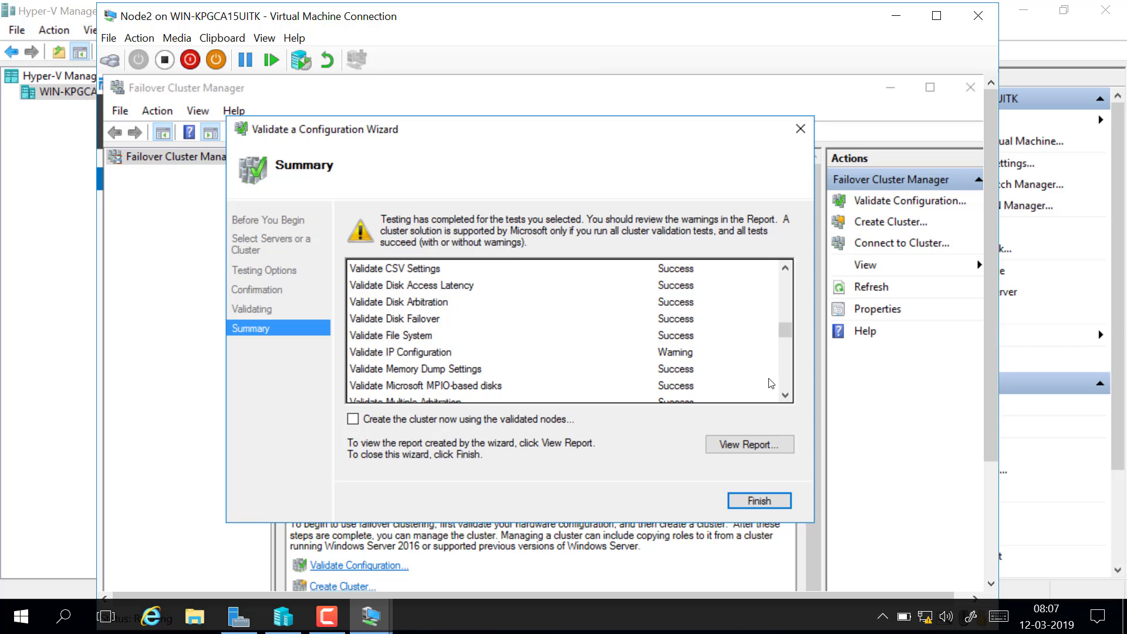
{"action": "left_click_drag", "start_coordinate": [786, 336], "coordinate": [781, 388]}
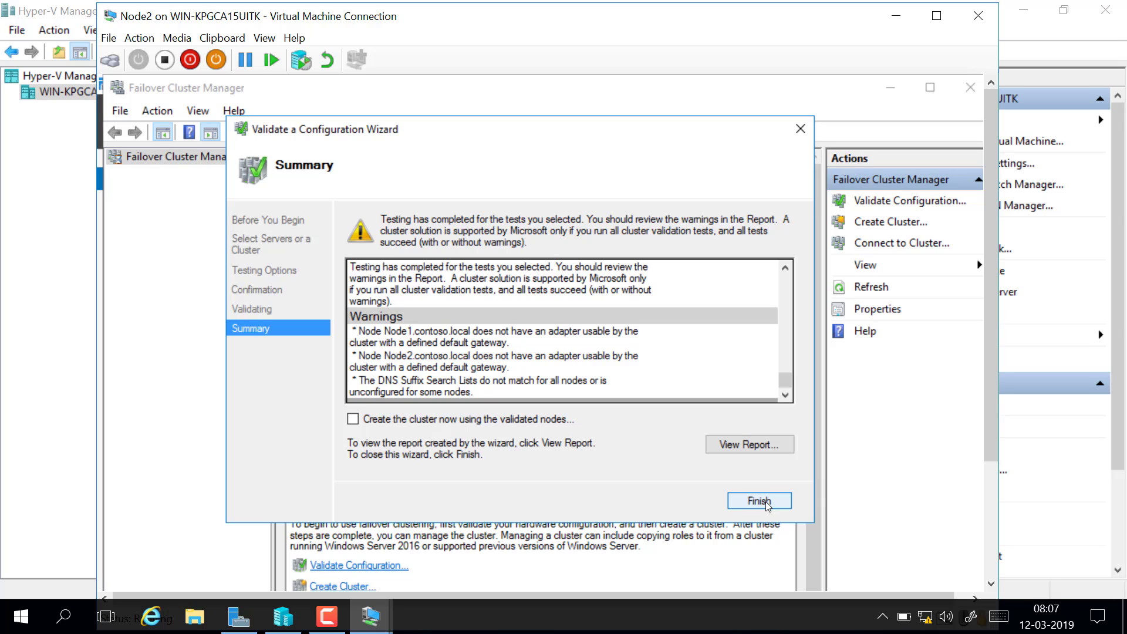
{"action": "left_click", "coordinate": [756, 446]}
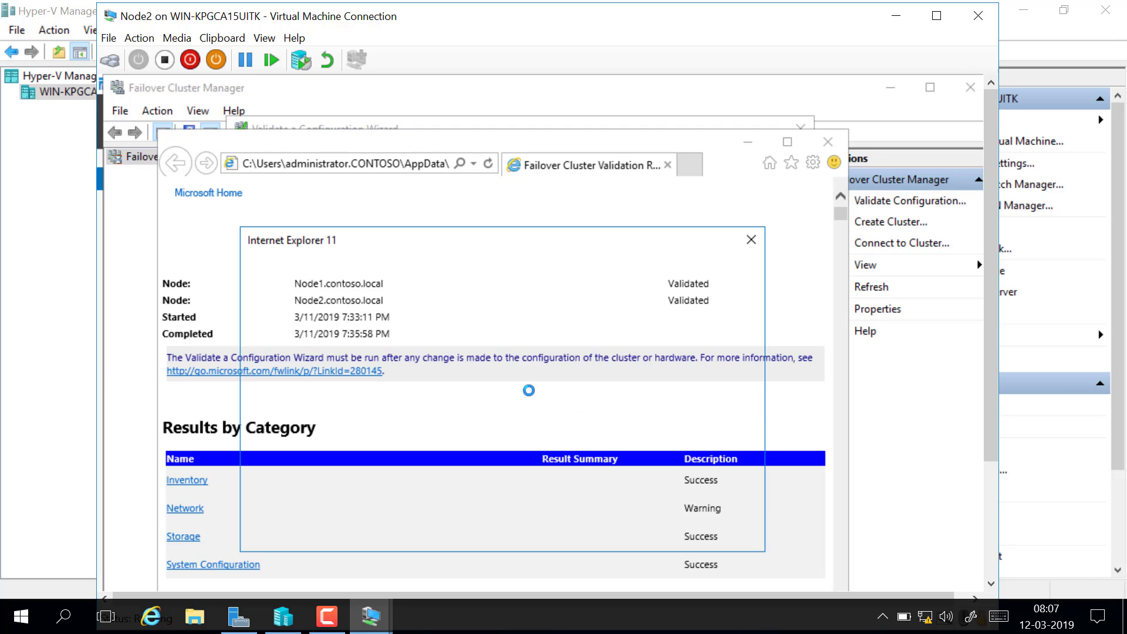
{"action": "left_click", "coordinate": [750, 240]}
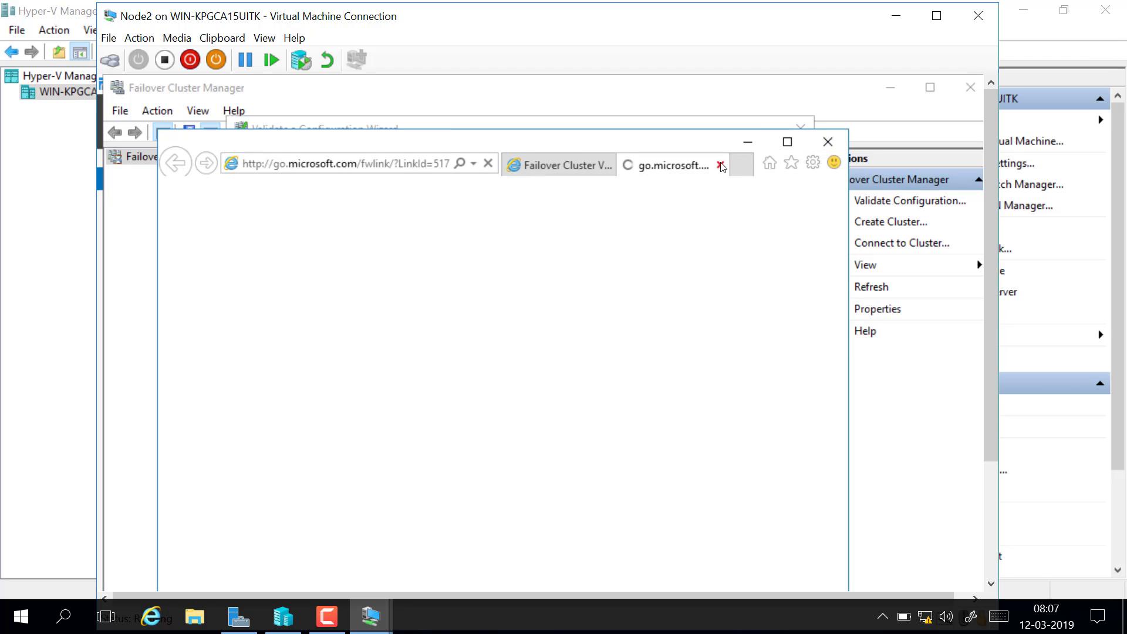
{"action": "left_click", "coordinate": [721, 167]}
{"action": "scroll", "coordinate": [508, 324], "scroll_direction": "down", "scroll_amount": 5}
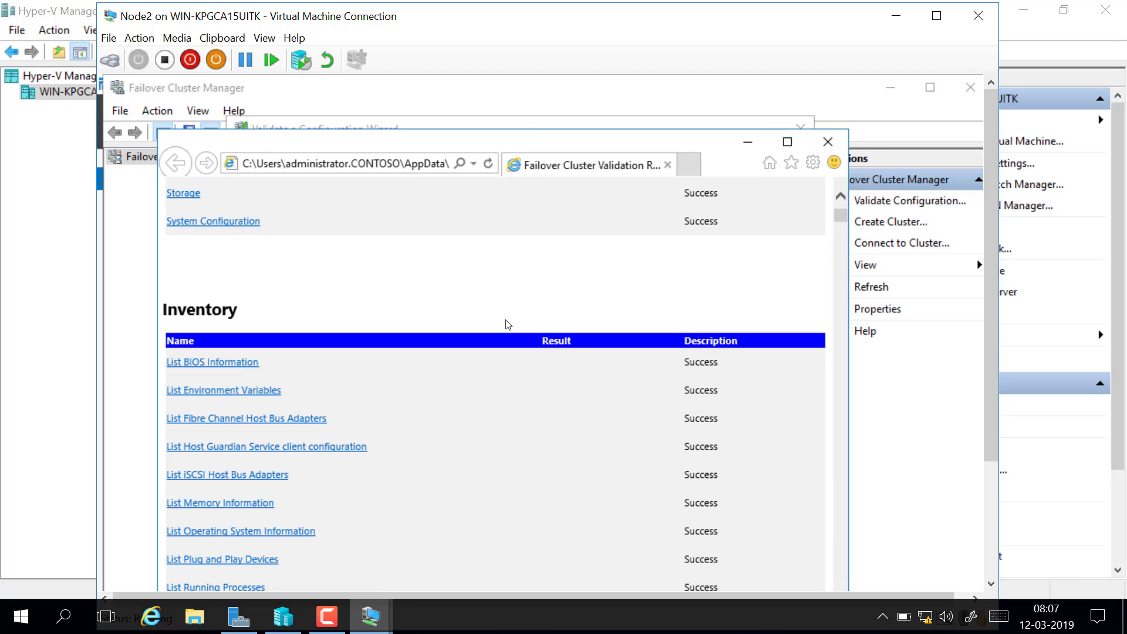
{"action": "scroll", "coordinate": [505, 318], "scroll_direction": "up", "scroll_amount": 5}
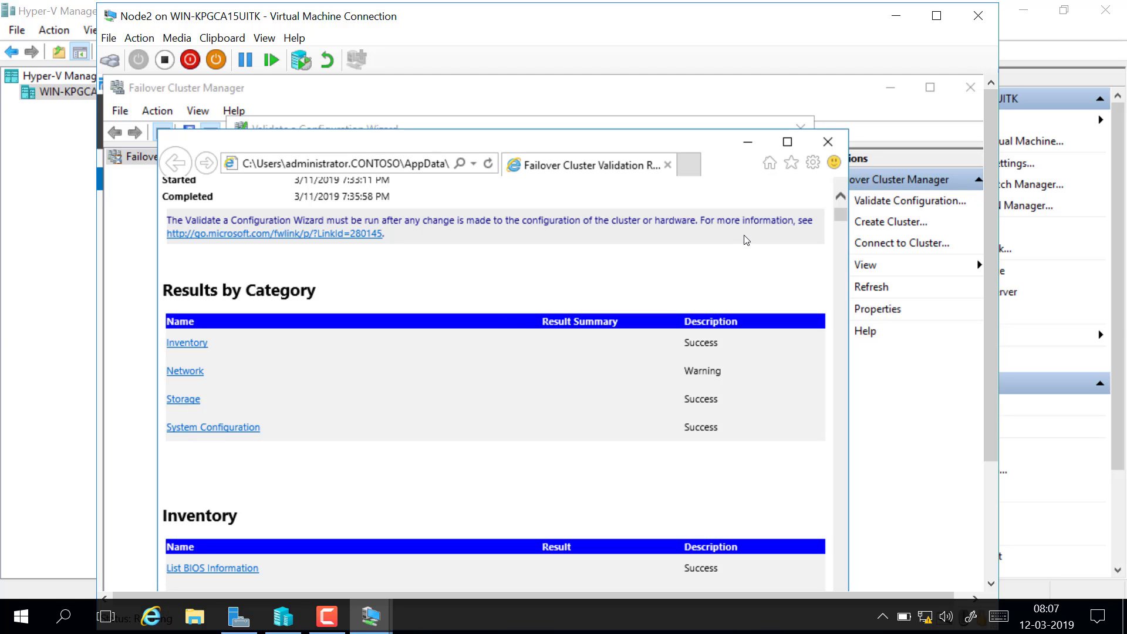
{"action": "left_click", "coordinate": [828, 141]}
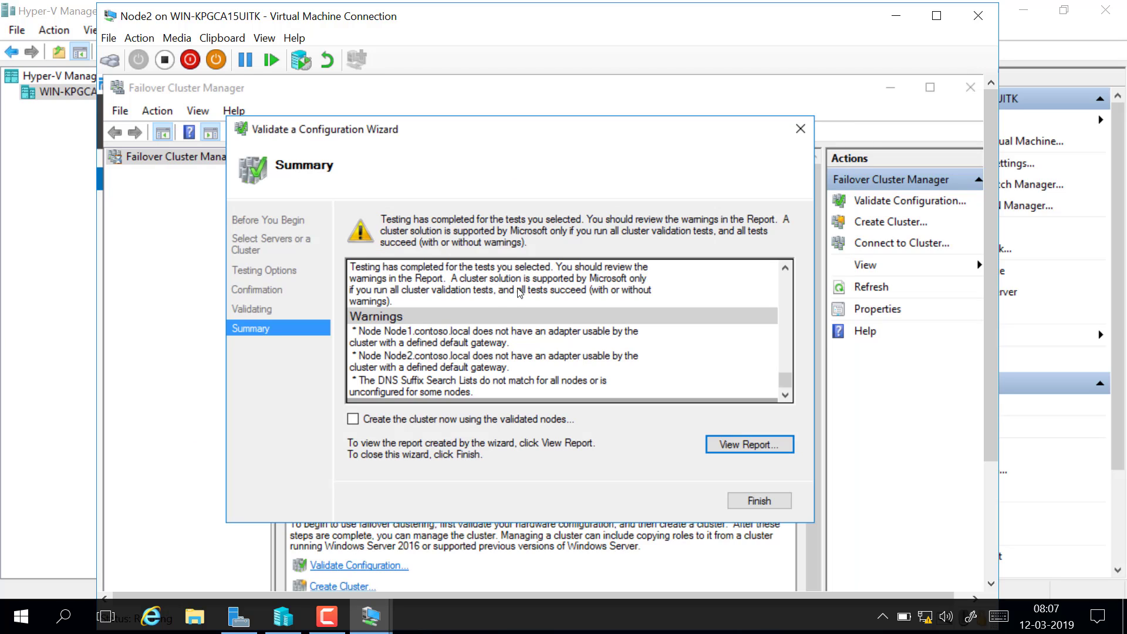
{"action": "left_click", "coordinate": [753, 502]}
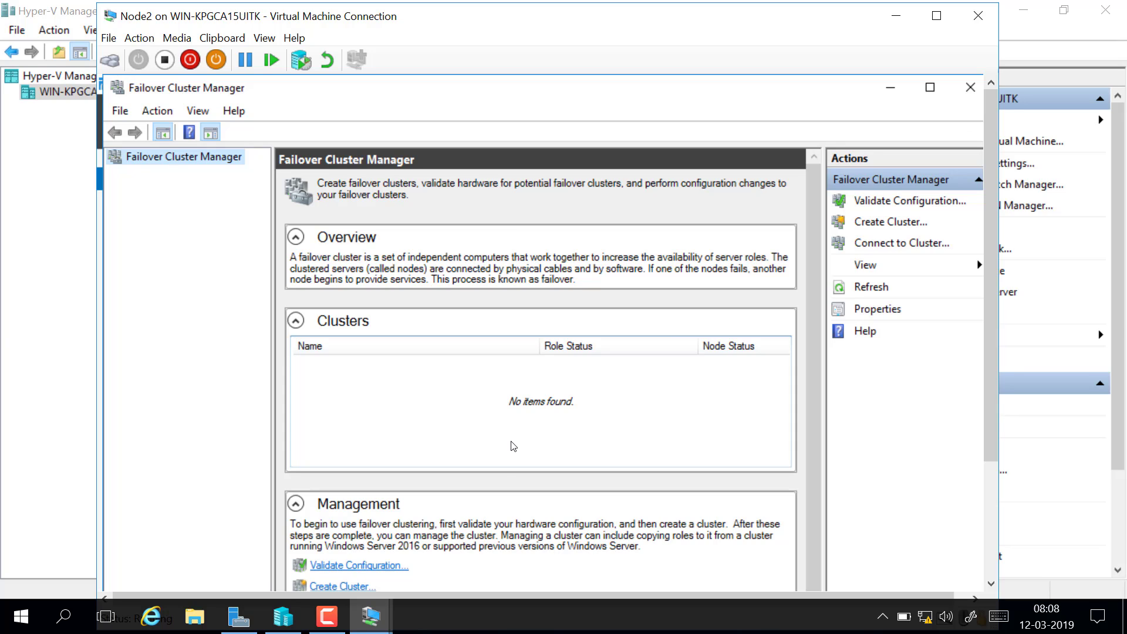
Start creating a cluster, find the computers in contoso.local, add NODE1 and NODE2 as its servers, and proceed to the access point settings.
{"action": "left_click", "coordinate": [892, 222]}
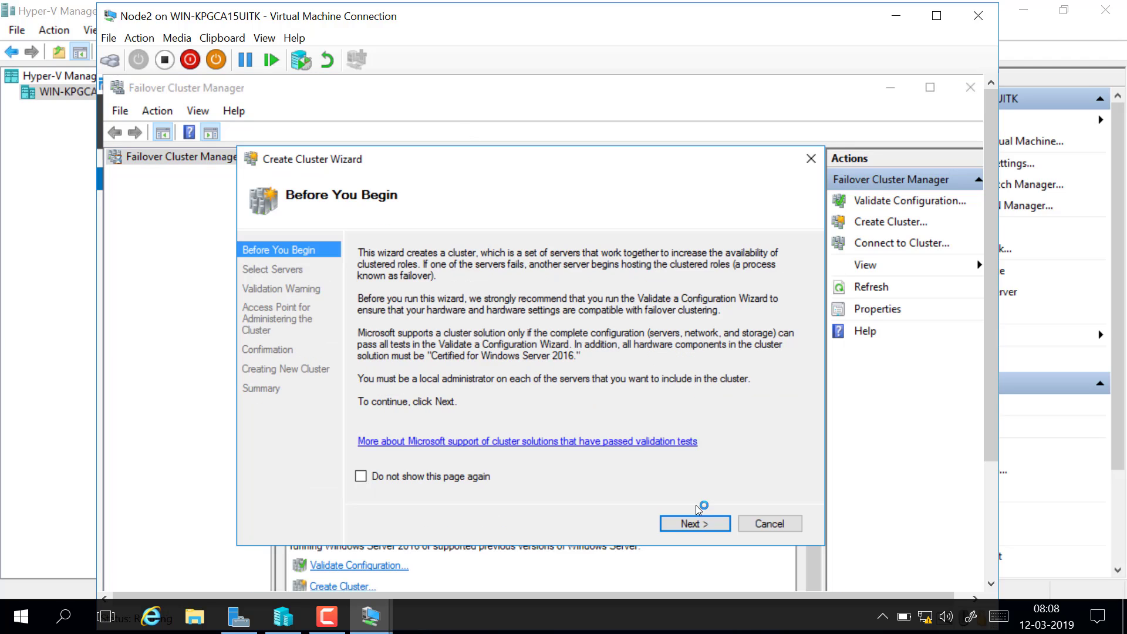
{"action": "left_click", "coordinate": [695, 522]}
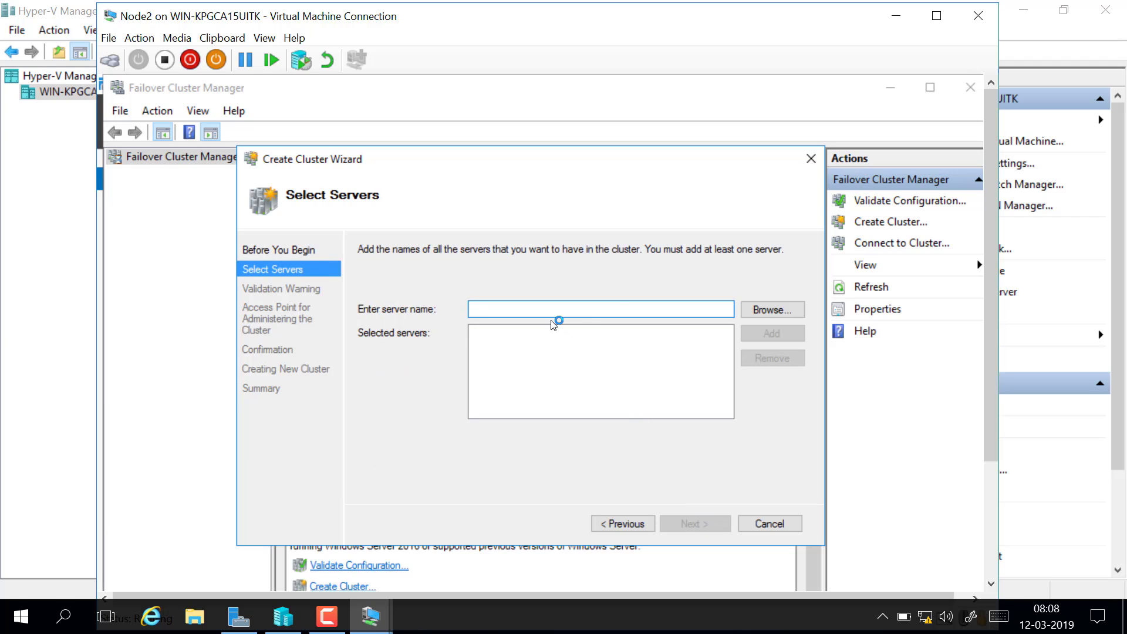
{"action": "left_click", "coordinate": [756, 314]}
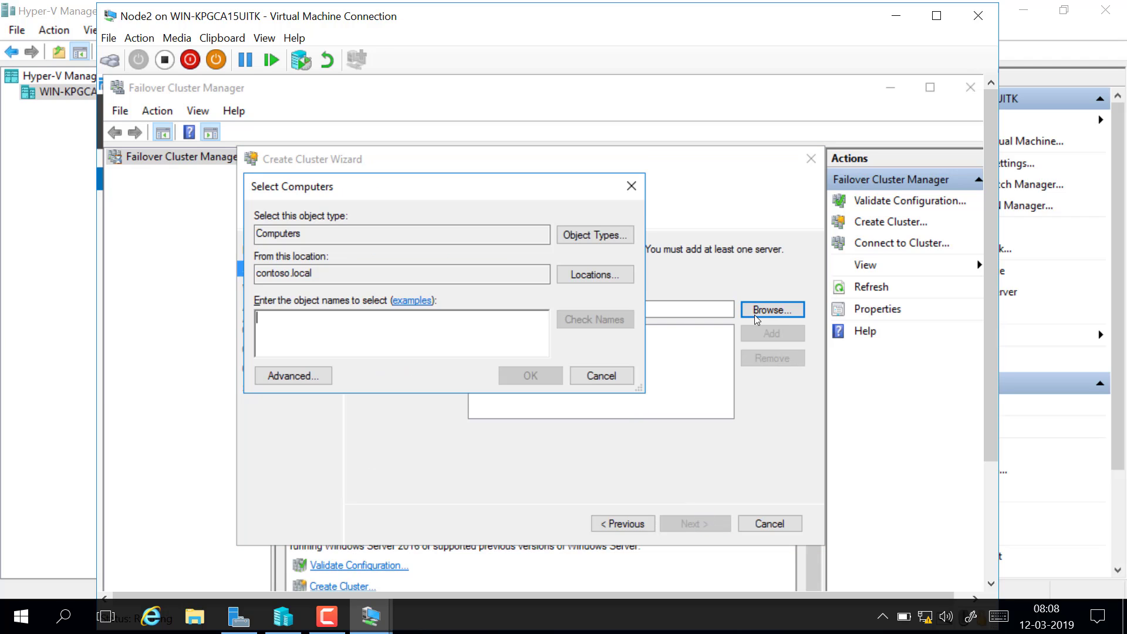
{"action": "left_click", "coordinate": [307, 382]}
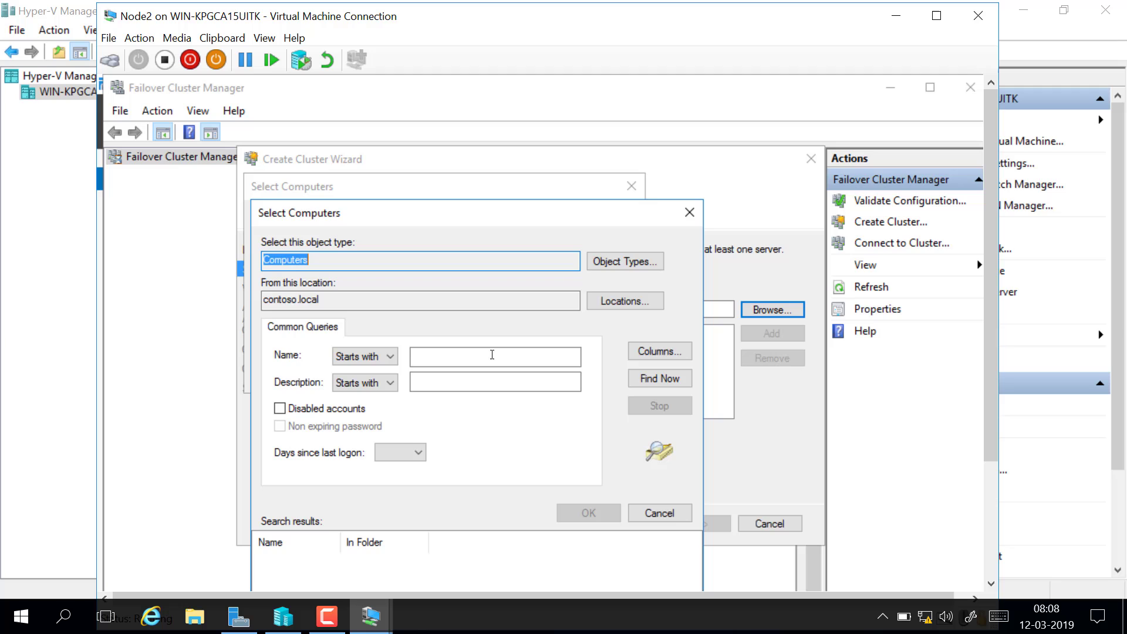
{"action": "left_click", "coordinate": [647, 379]}
{"action": "left_click_drag", "start_coordinate": [516, 214], "coordinate": [563, 90]}
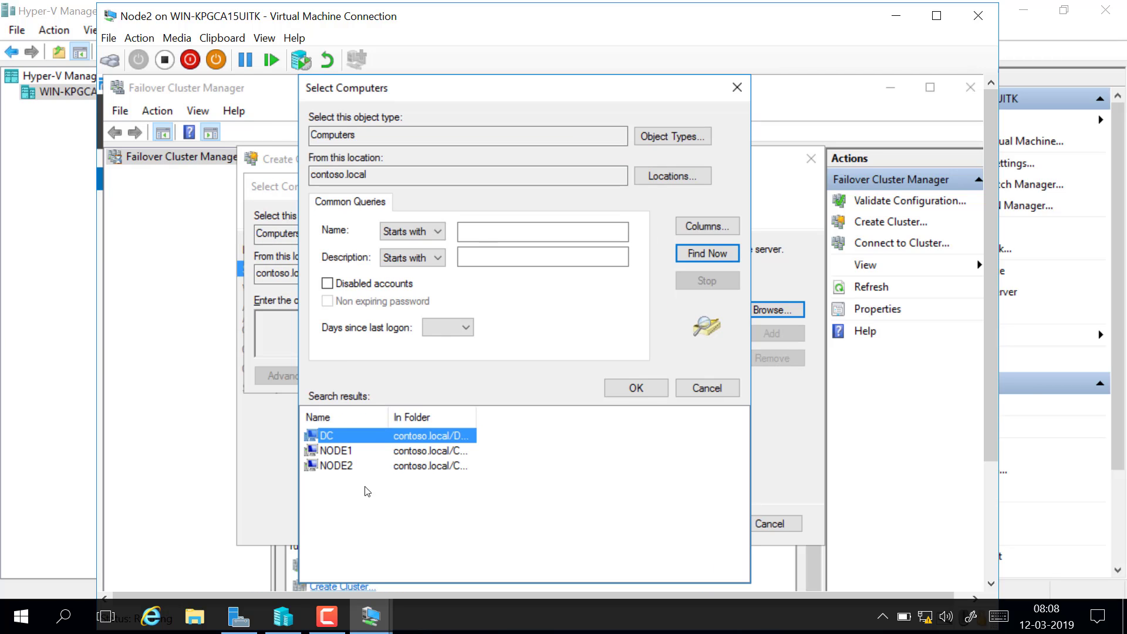
{"action": "left_click", "coordinate": [350, 450]}
{"action": "left_click", "coordinate": [338, 463], "text": "shift"}
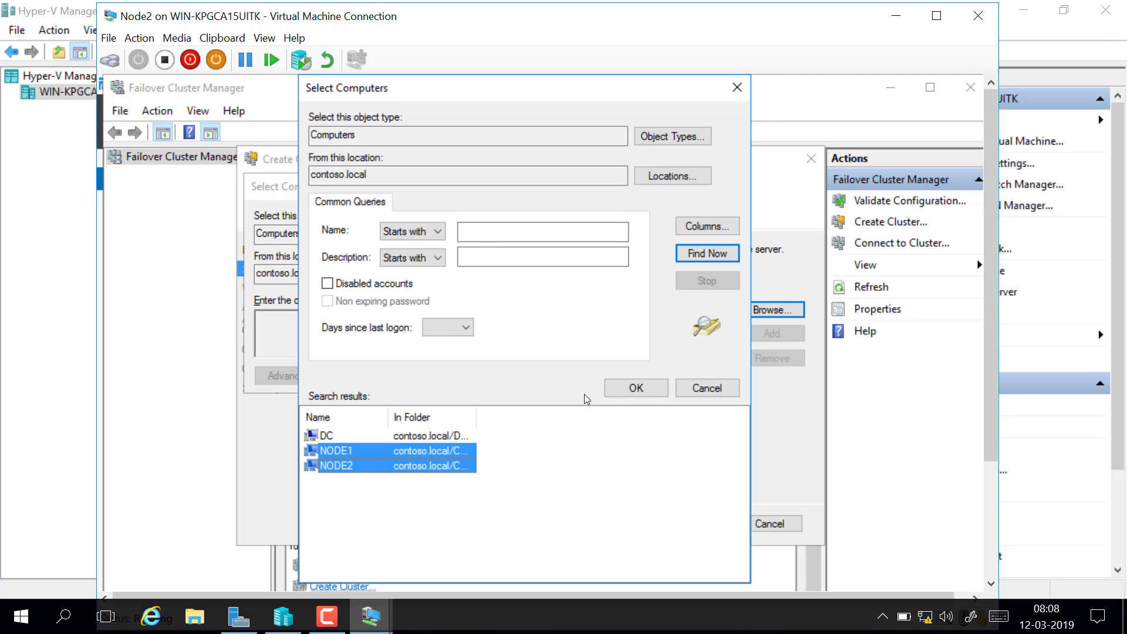
{"action": "left_click", "coordinate": [637, 388]}
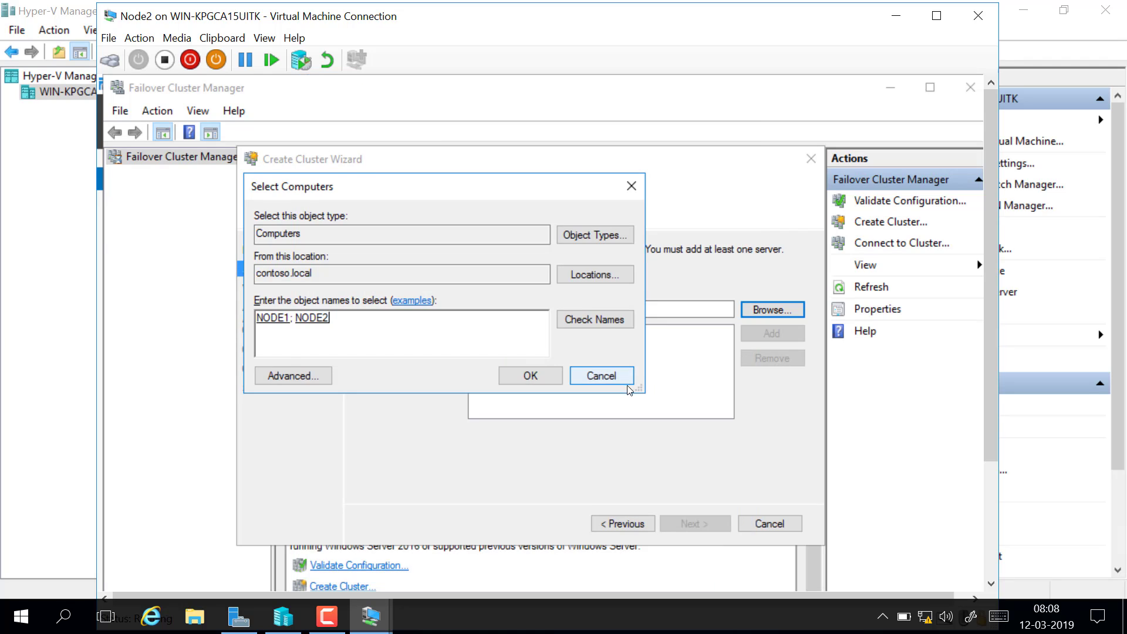
{"action": "left_click", "coordinate": [527, 379]}
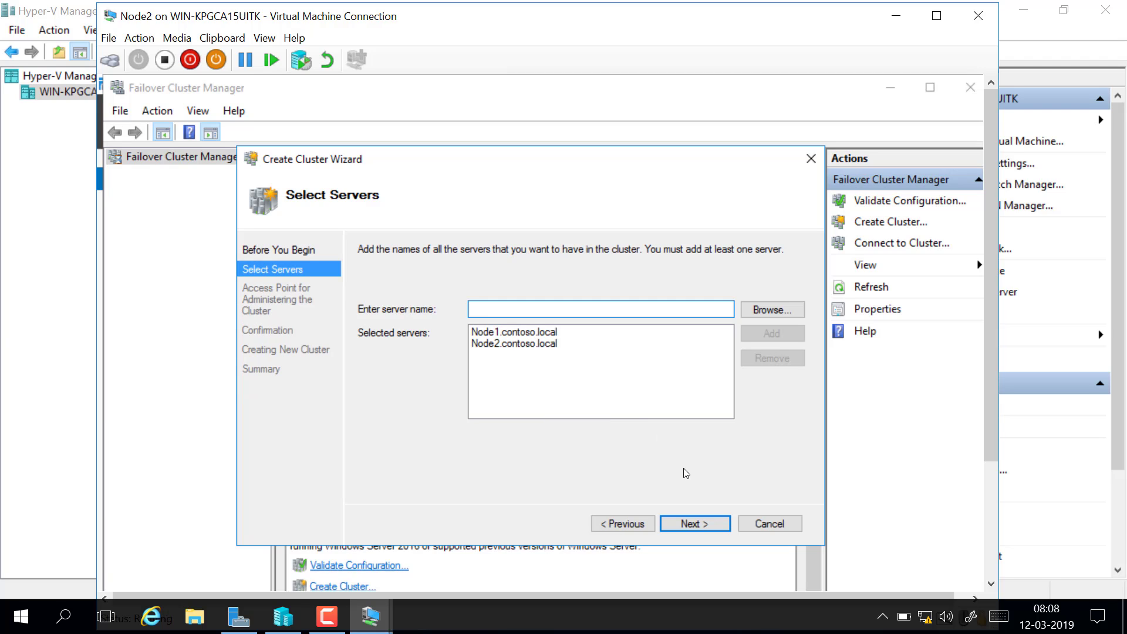
{"action": "left_click", "coordinate": [706, 525]}
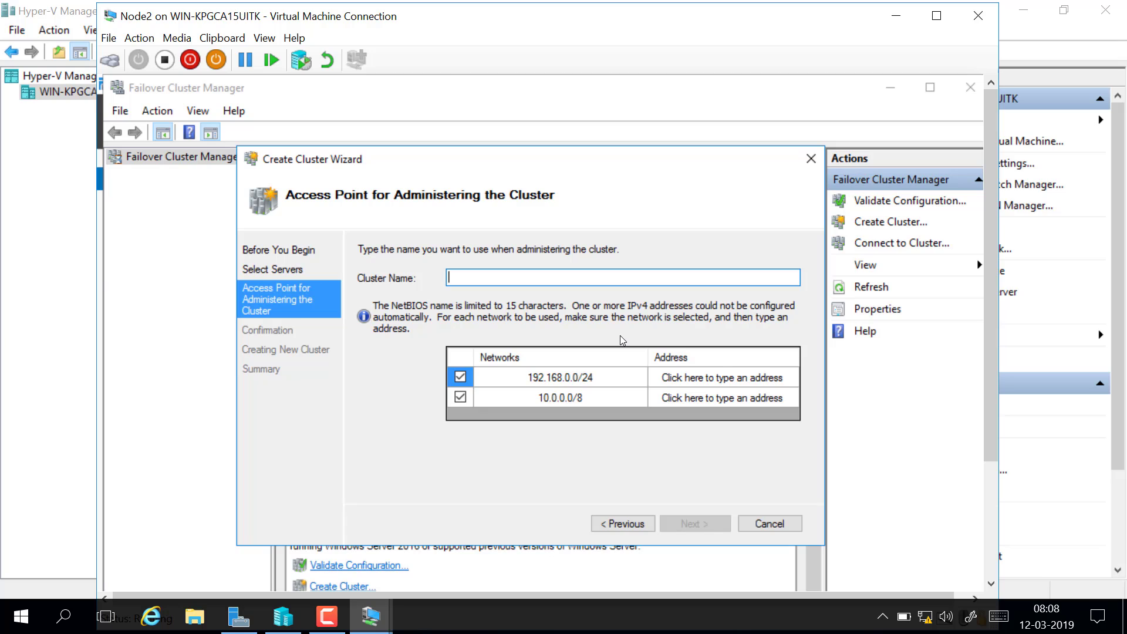
Name the cluster ContosoCluster and exclude the 10.0.0.0/8 network from its access point.
{"action": "type", "text": "ContosoCluster"}
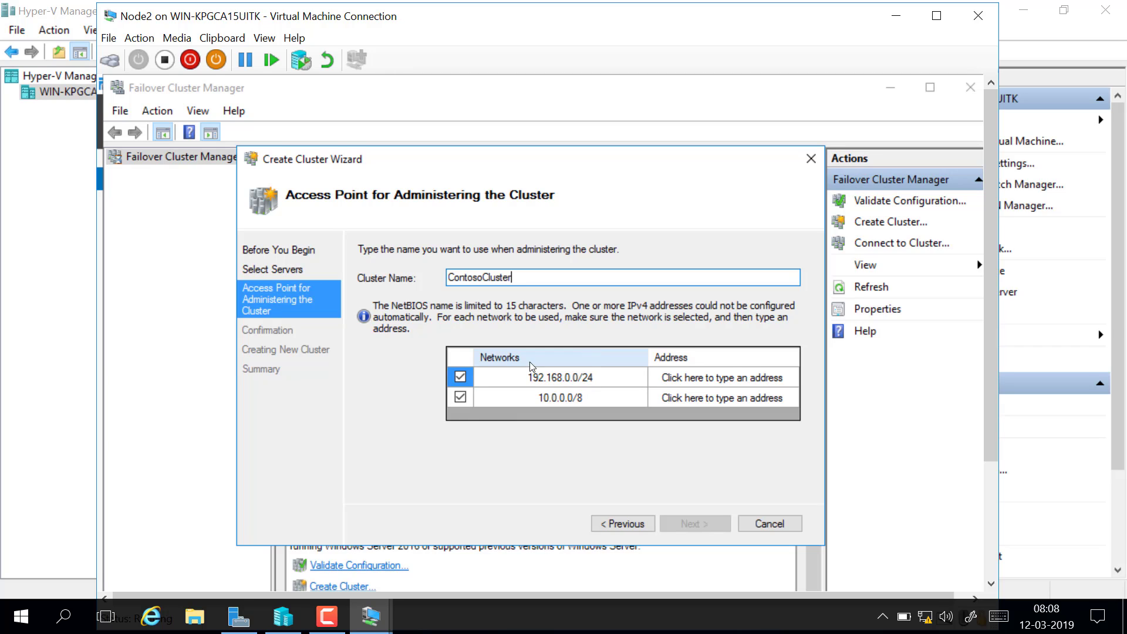
{"action": "left_click", "coordinate": [460, 399]}
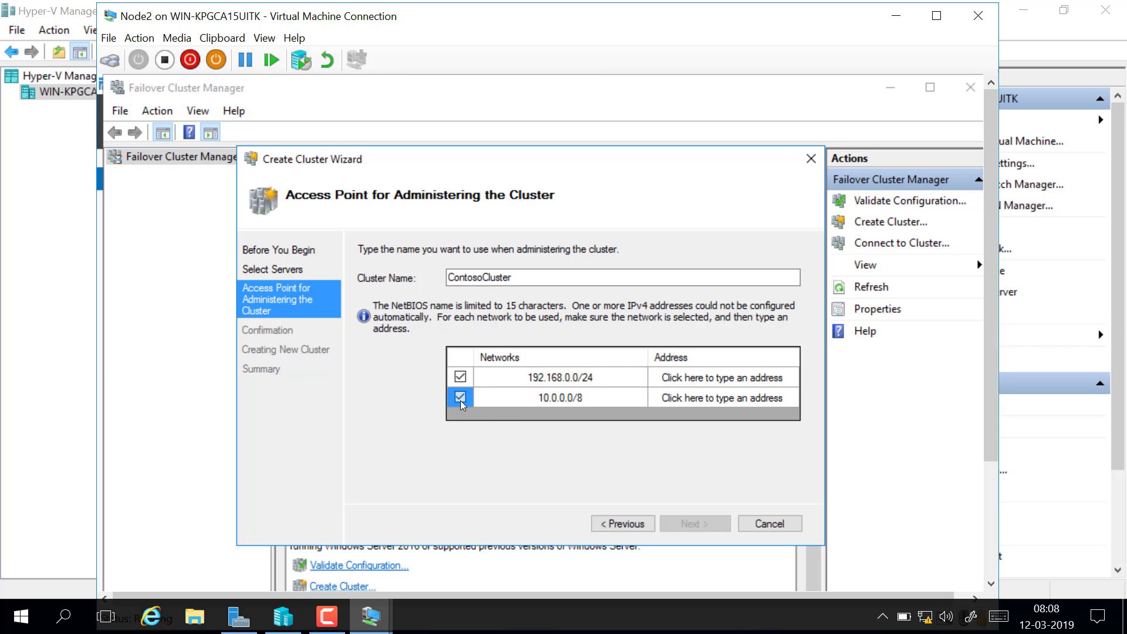
{"action": "left_click", "coordinate": [460, 398]}
Set the cluster's address on the 192.168.0.0/24 network to 192.168.0.50 and proceed to the confirmation.
{"action": "left_click", "coordinate": [674, 379]}
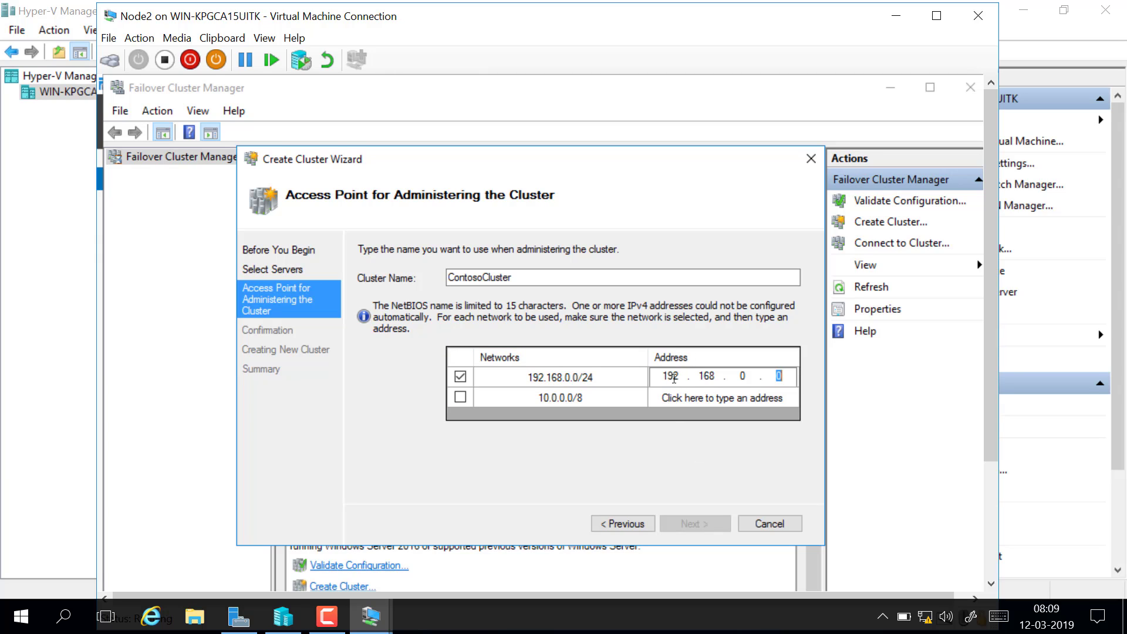
{"action": "left_click", "coordinate": [788, 379]}
{"action": "key", "text": "BackSpace"}
{"action": "type", "text": "192"}
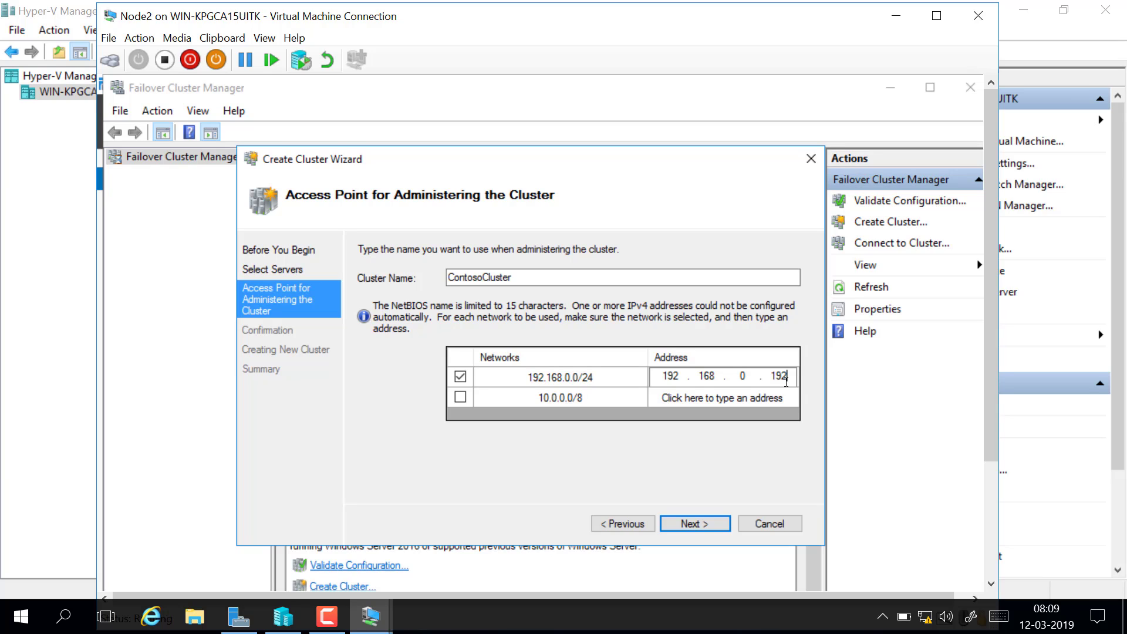
{"action": "key", "text": "BackSpace"}
{"action": "key", "text": "BackSpace"}
{"action": "key", "text": "BackSpace"}
{"action": "type", "text": "1"}
{"action": "key", "text": "BackSpace"}
{"action": "type", "text": "50"}
{"action": "left_click", "coordinate": [699, 526]}
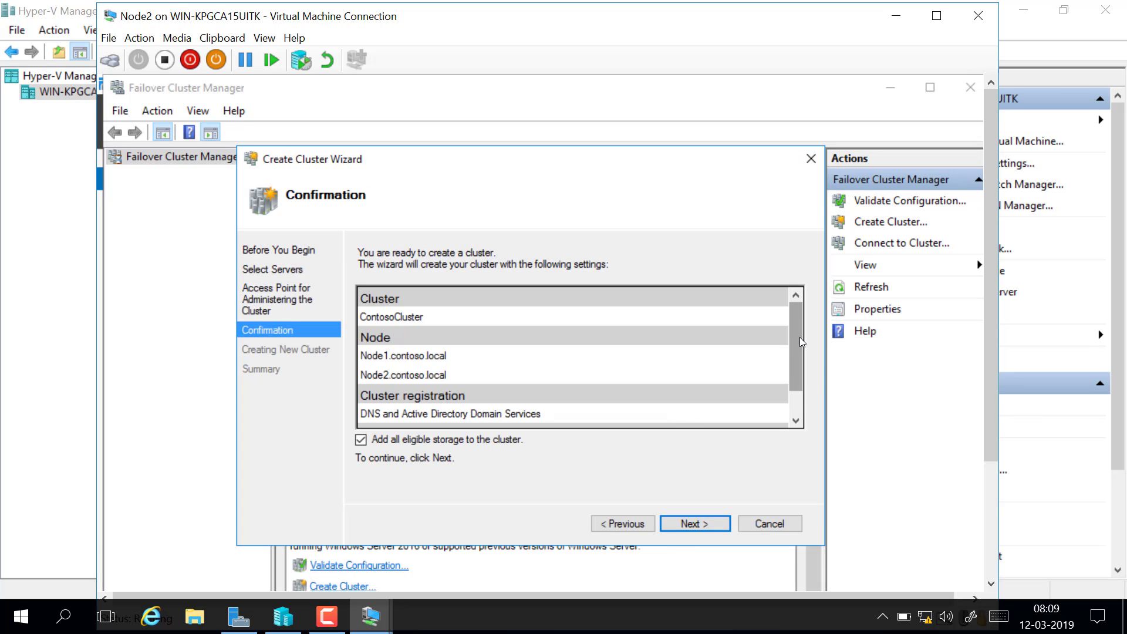
Create the cluster with all eligible storage added, review the creation summary, and finish the wizard.
{"action": "mouse_move", "coordinate": [800, 337]}
{"action": "left_mouse_down"}
{"action": "mouse_move", "coordinate": [794, 384]}
{"action": "mouse_move", "coordinate": [795, 322]}
{"action": "left_mouse_up"}
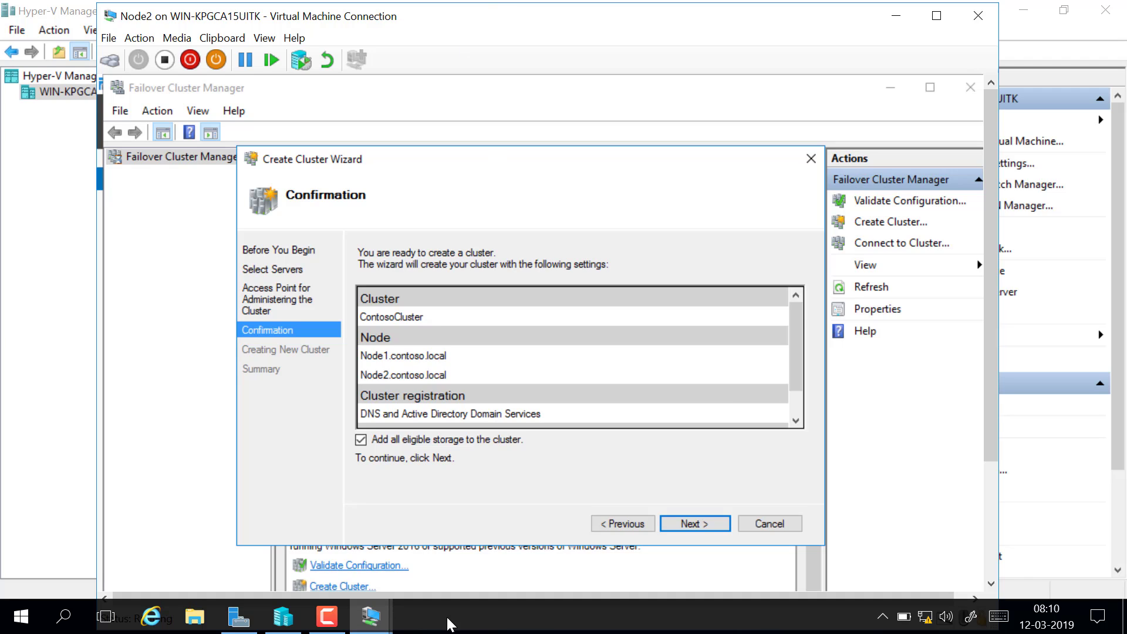
{"action": "left_click", "coordinate": [700, 528]}
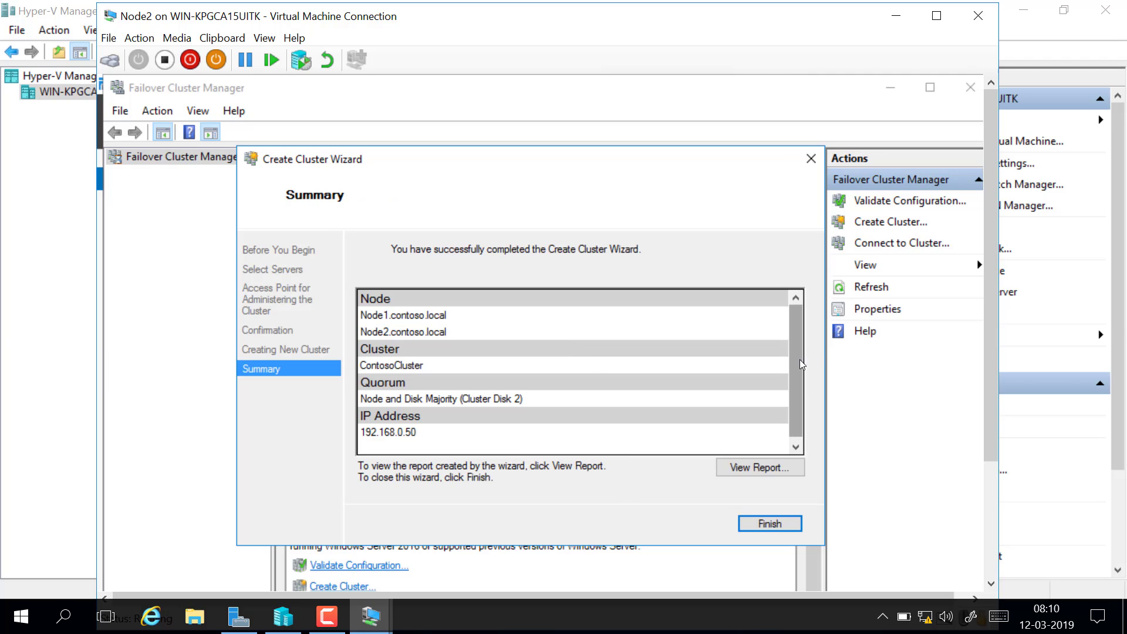
{"action": "scroll", "coordinate": [799, 370], "scroll_direction": "down", "scroll_amount": 1}
{"action": "scroll", "coordinate": [798, 357], "scroll_direction": "up", "scroll_amount": 1}
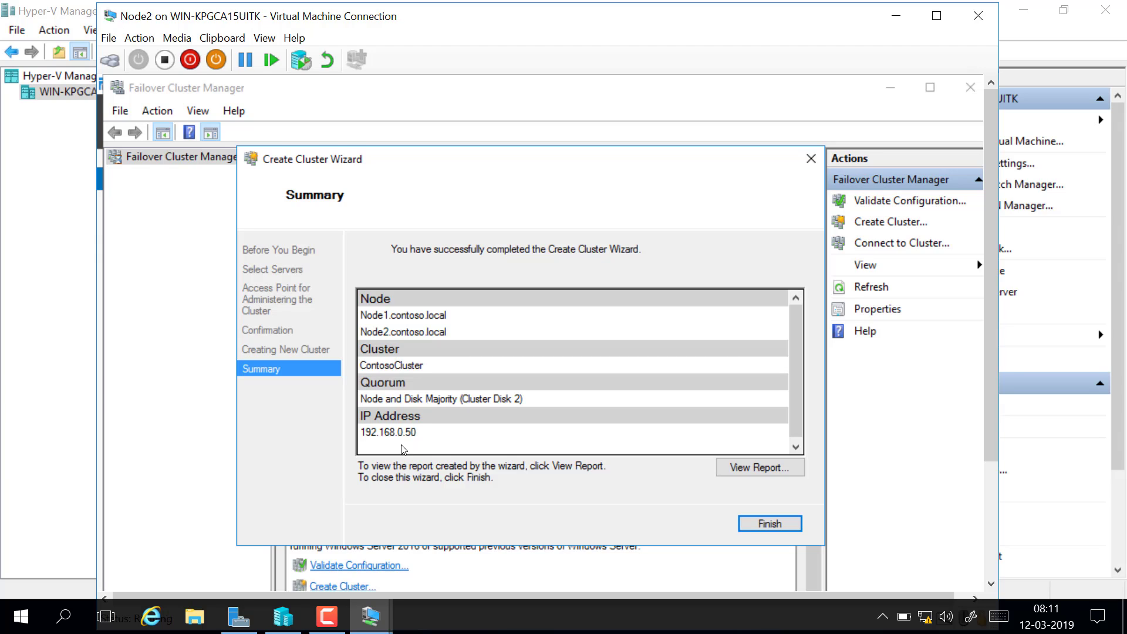
{"action": "left_click", "coordinate": [786, 522]}
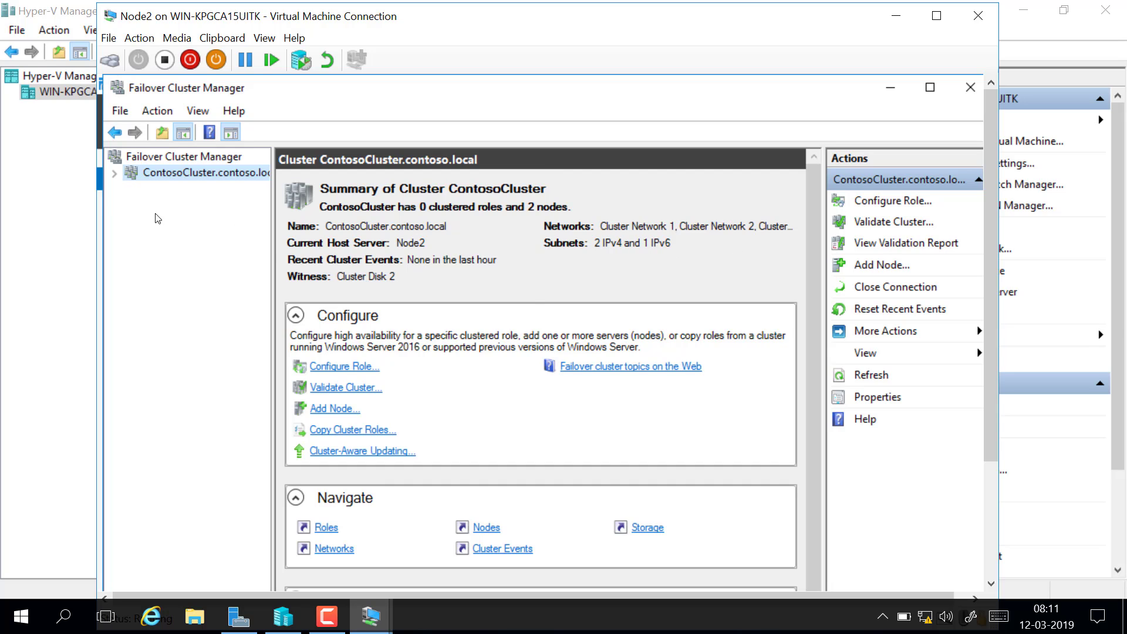
Expand ContosoCluster and examine its roles and the status of Node1 and Node2.
{"action": "left_click", "coordinate": [115, 178]}
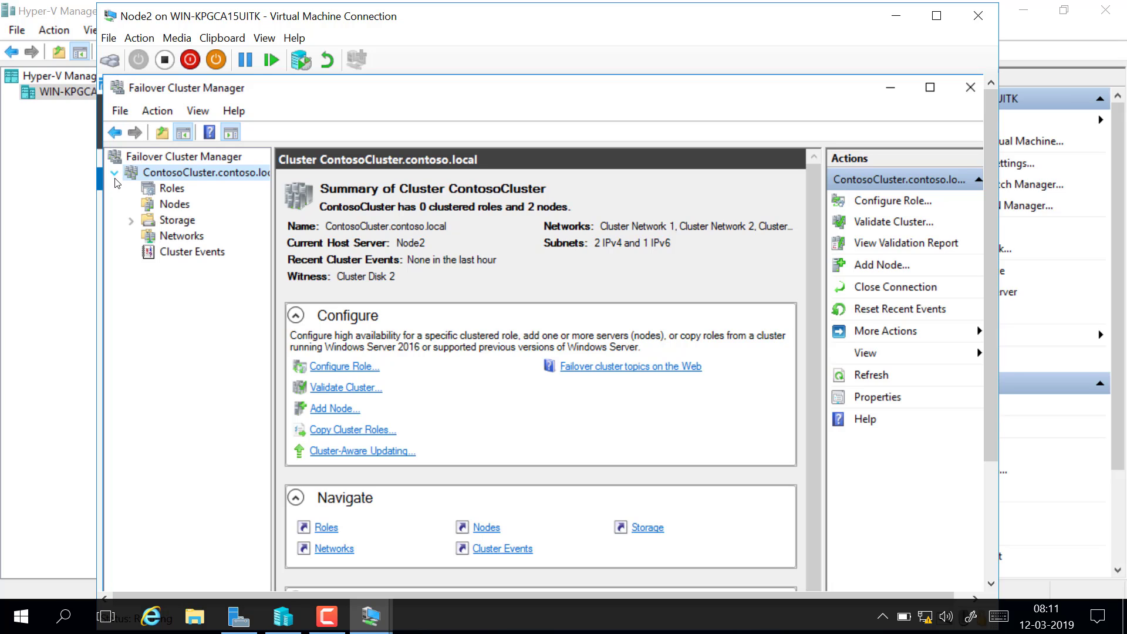
{"action": "left_click", "coordinate": [165, 192]}
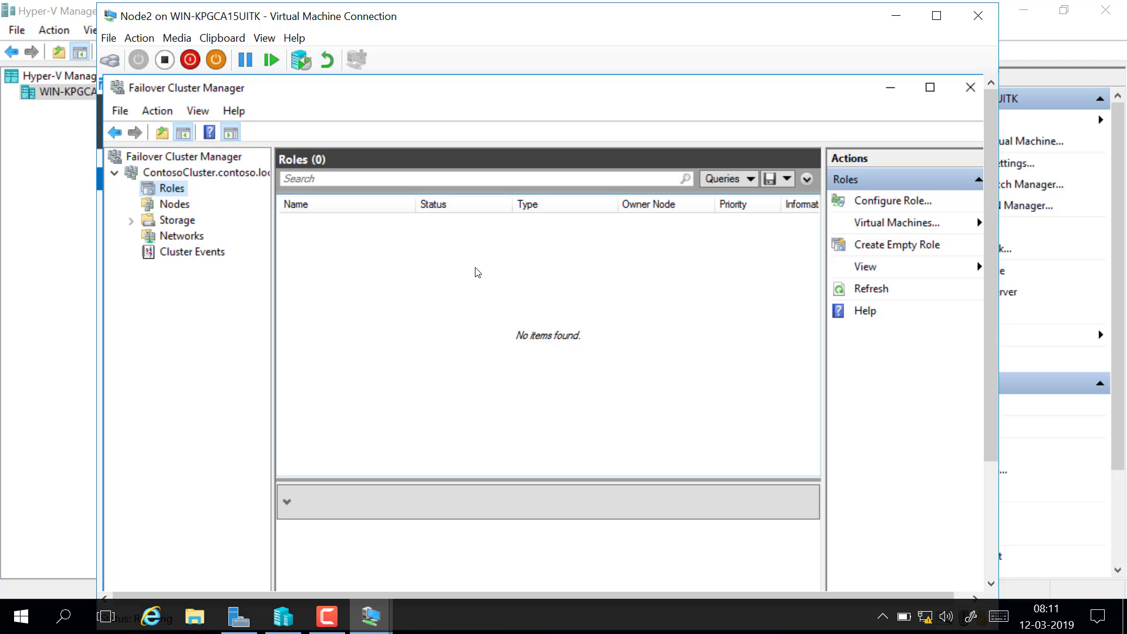
{"action": "left_click", "coordinate": [181, 209]}
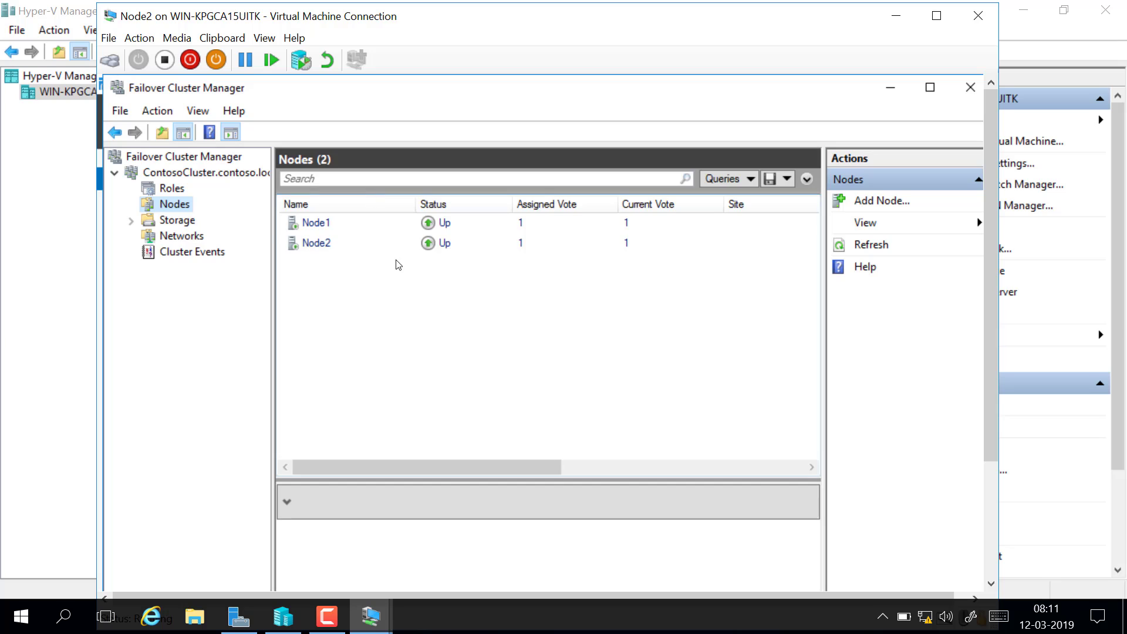
{"action": "left_click", "coordinate": [318, 221]}
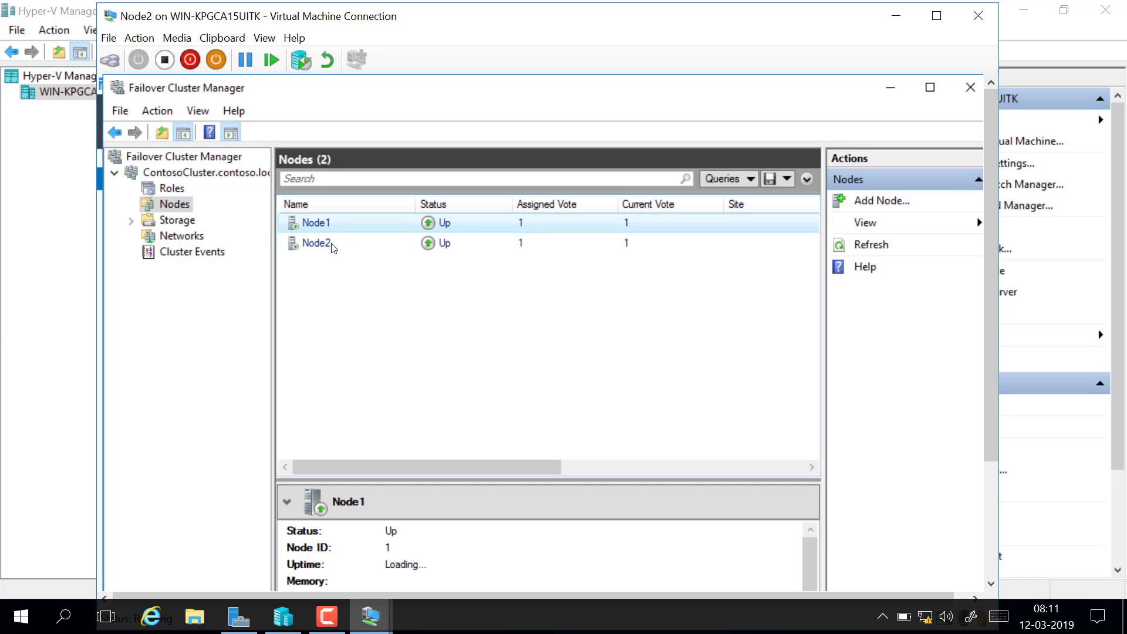
{"action": "left_click", "coordinate": [332, 246]}
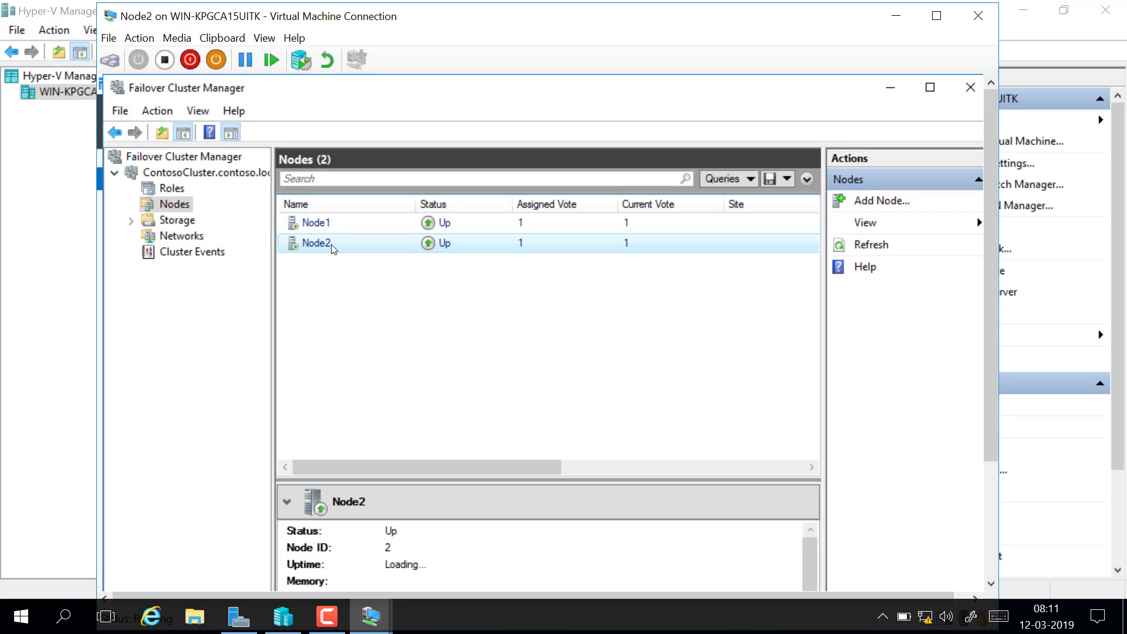
Examine the cluster's storage disks, comparing the assignment and volume details of Cluster Disk 1 and Cluster Disk 2.
{"action": "left_click", "coordinate": [131, 221]}
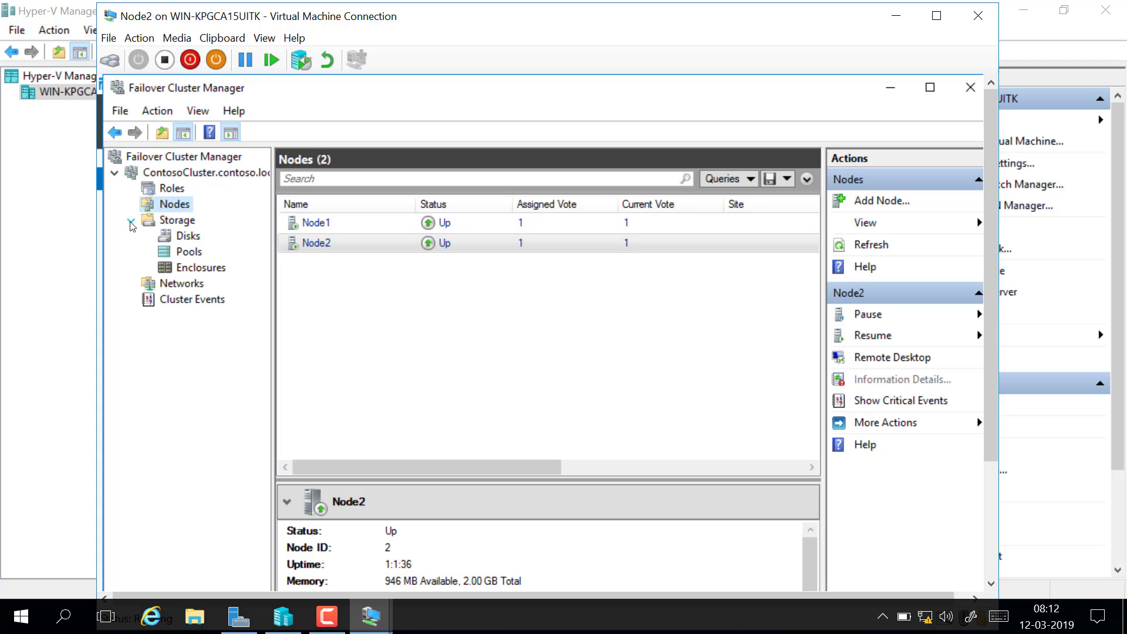
{"action": "left_click", "coordinate": [197, 237]}
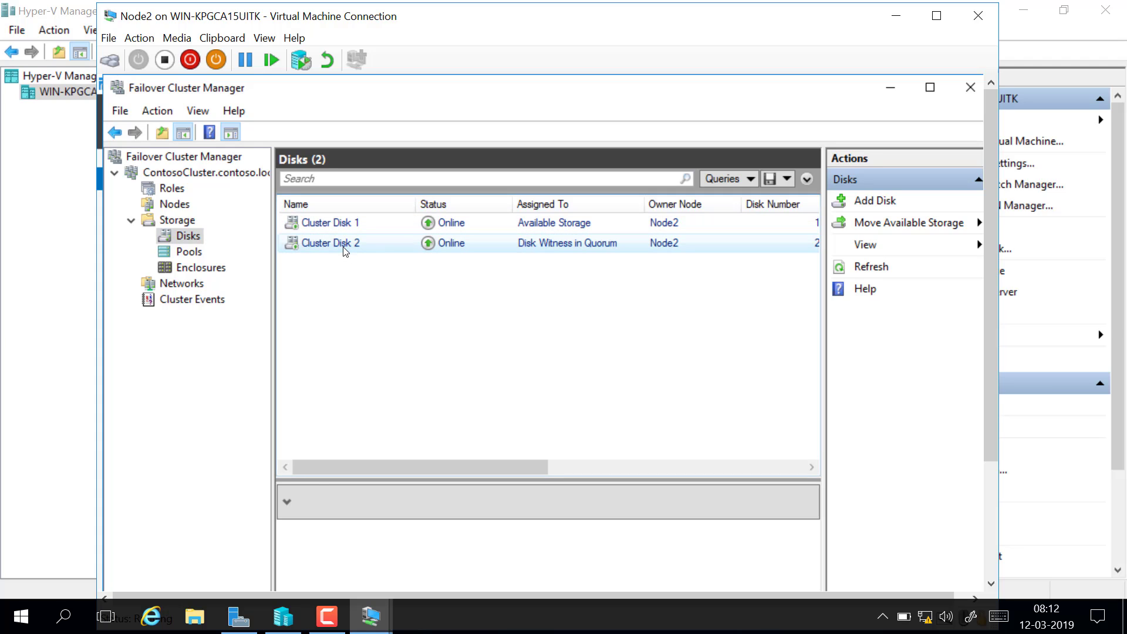
{"action": "left_click", "coordinate": [344, 247]}
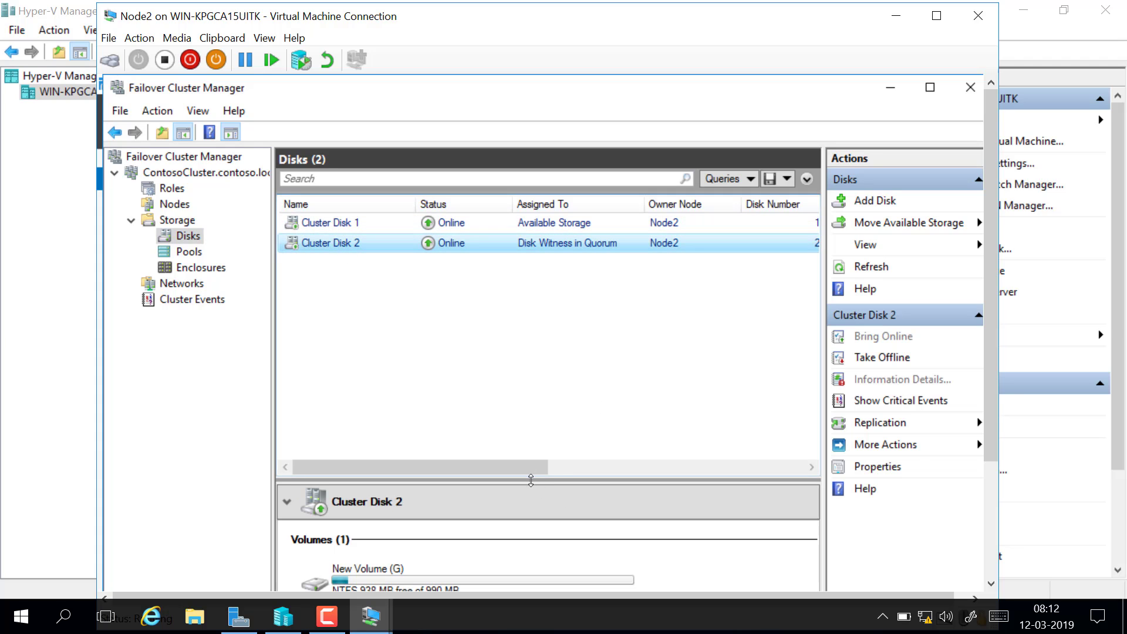
{"action": "left_click_drag", "start_coordinate": [532, 480], "coordinate": [538, 384]}
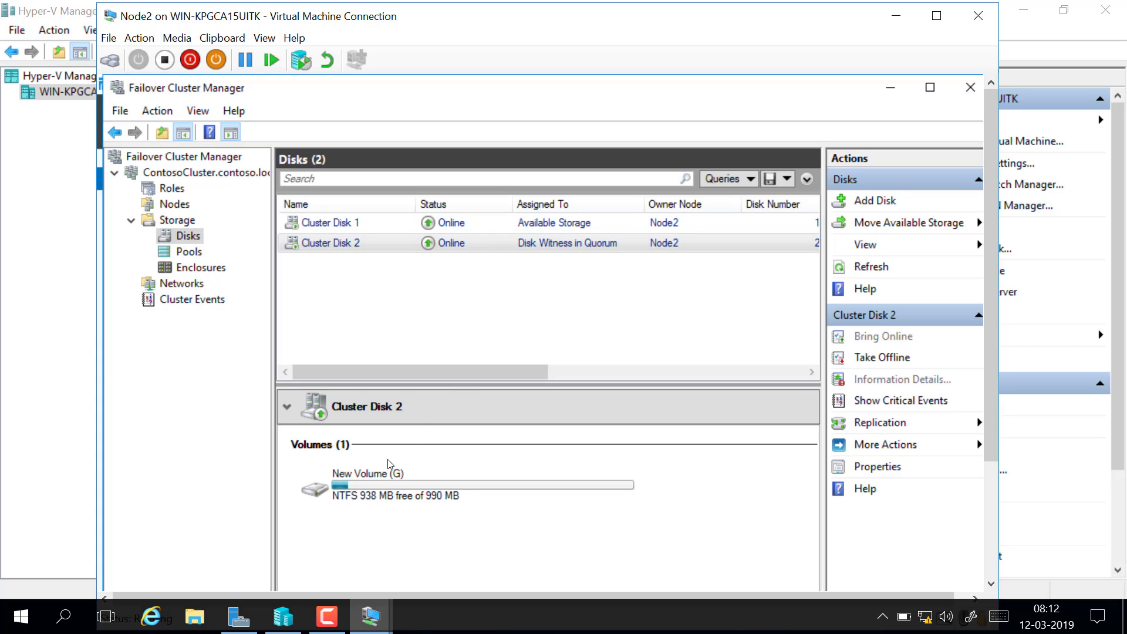
{"action": "left_click", "coordinate": [392, 228]}
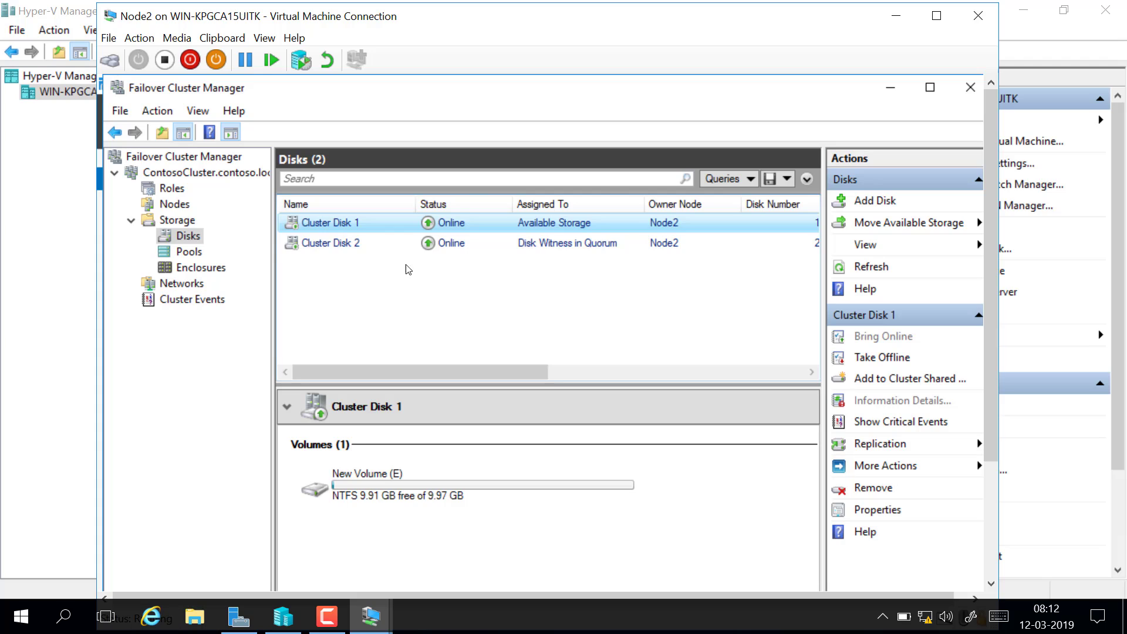
{"action": "left_click", "coordinate": [424, 245]}
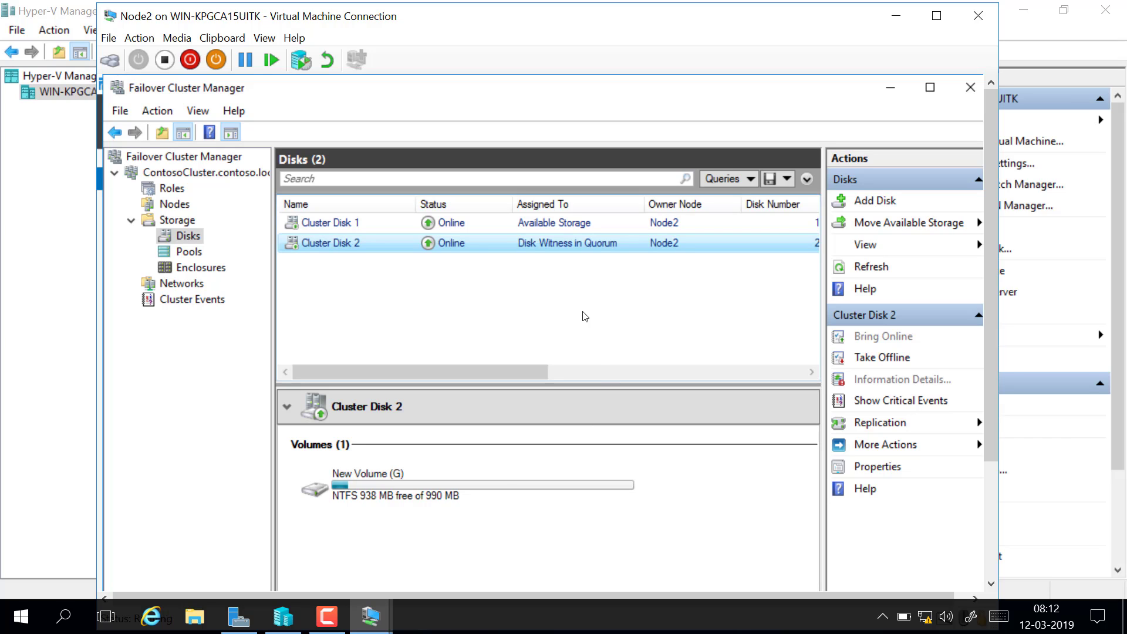
Examine the cluster use and subnets of Cluster Networks 1, 2 and 3, consulting the lab network diagram in the Windows Ink Sketchpad.
{"action": "left_click", "coordinate": [183, 288]}
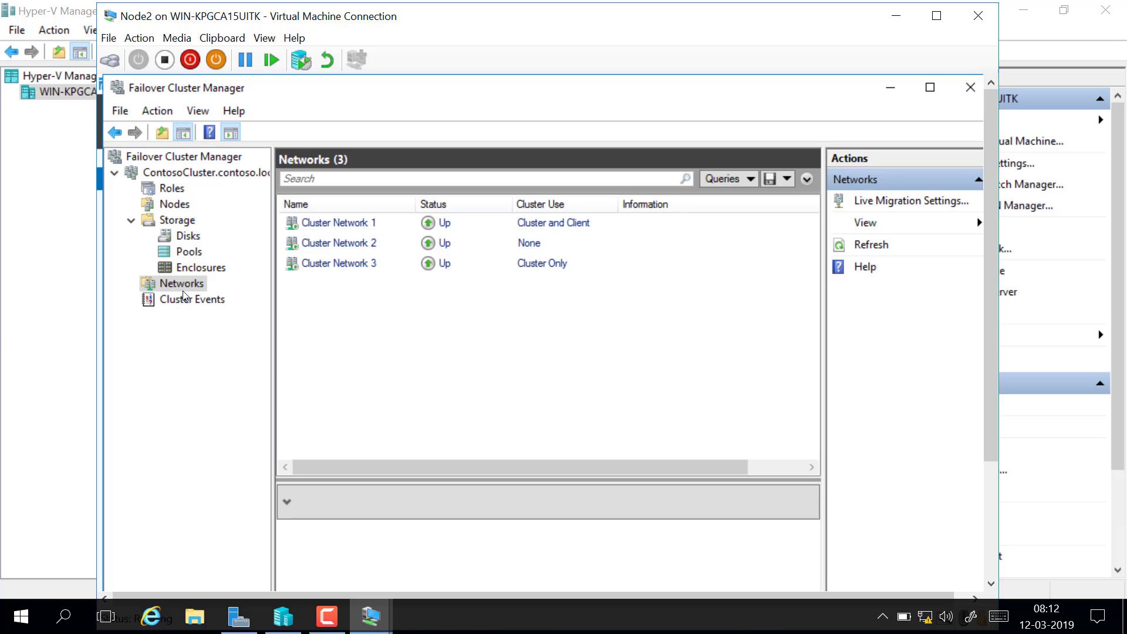
{"action": "left_click", "coordinate": [356, 224]}
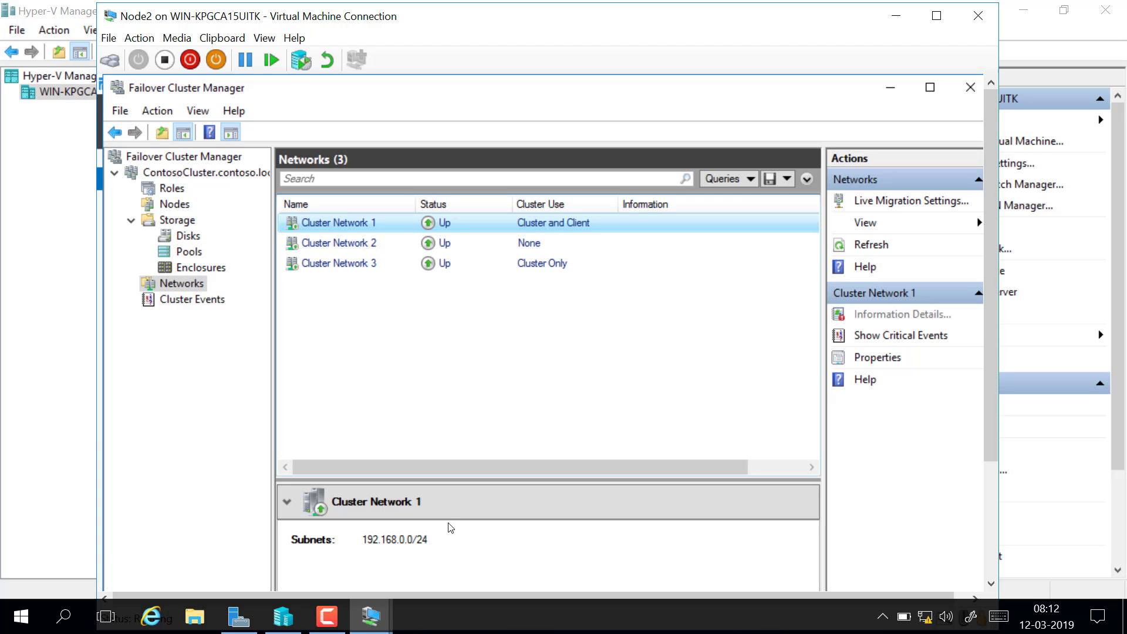
{"action": "left_click", "coordinate": [972, 626]}
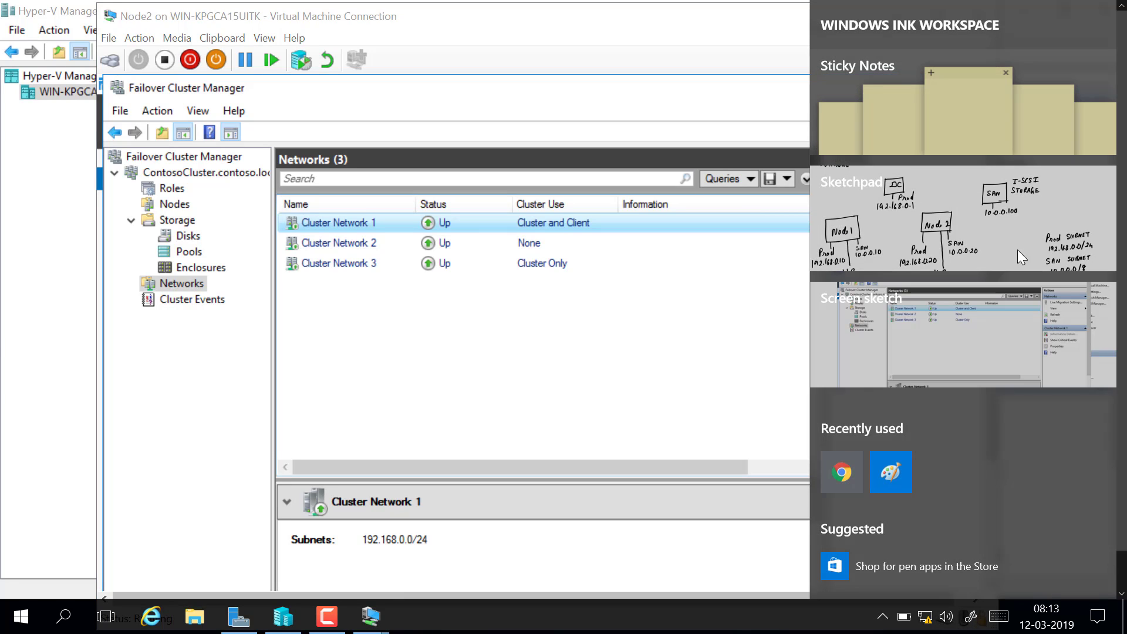
{"action": "left_click", "coordinate": [977, 230]}
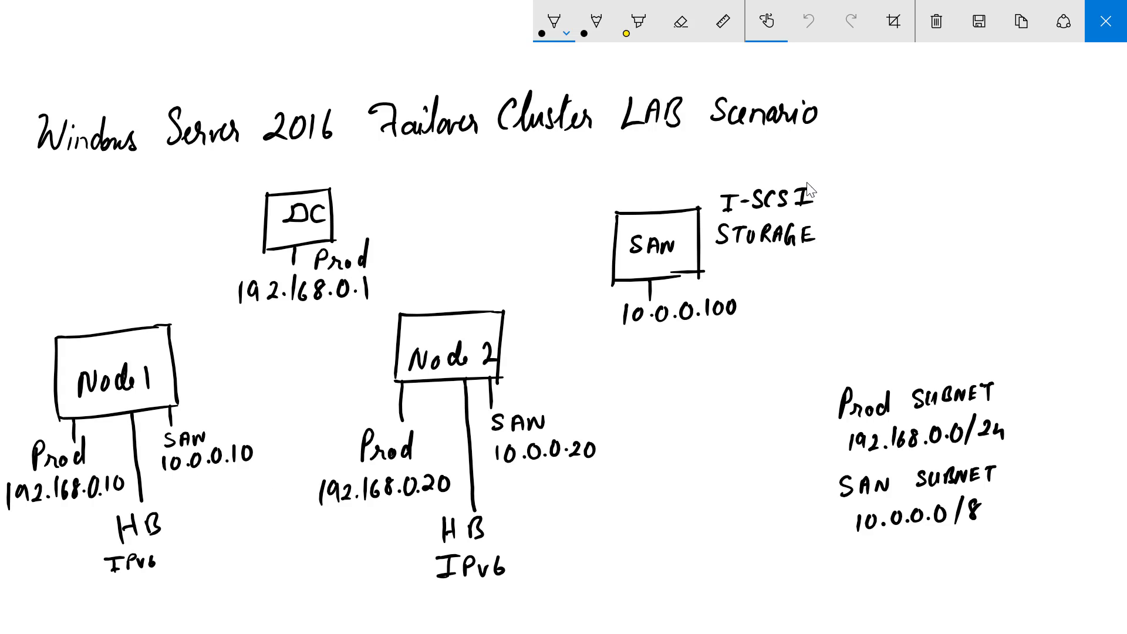
{"action": "left_click", "coordinate": [1106, 22]}
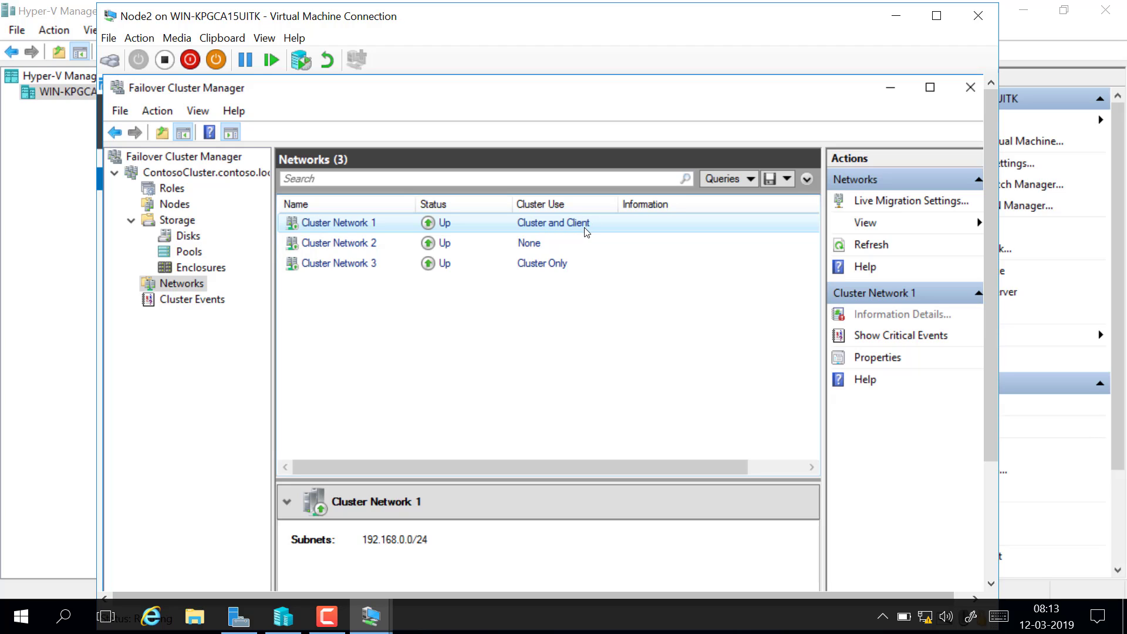
{"action": "left_click", "coordinate": [495, 248]}
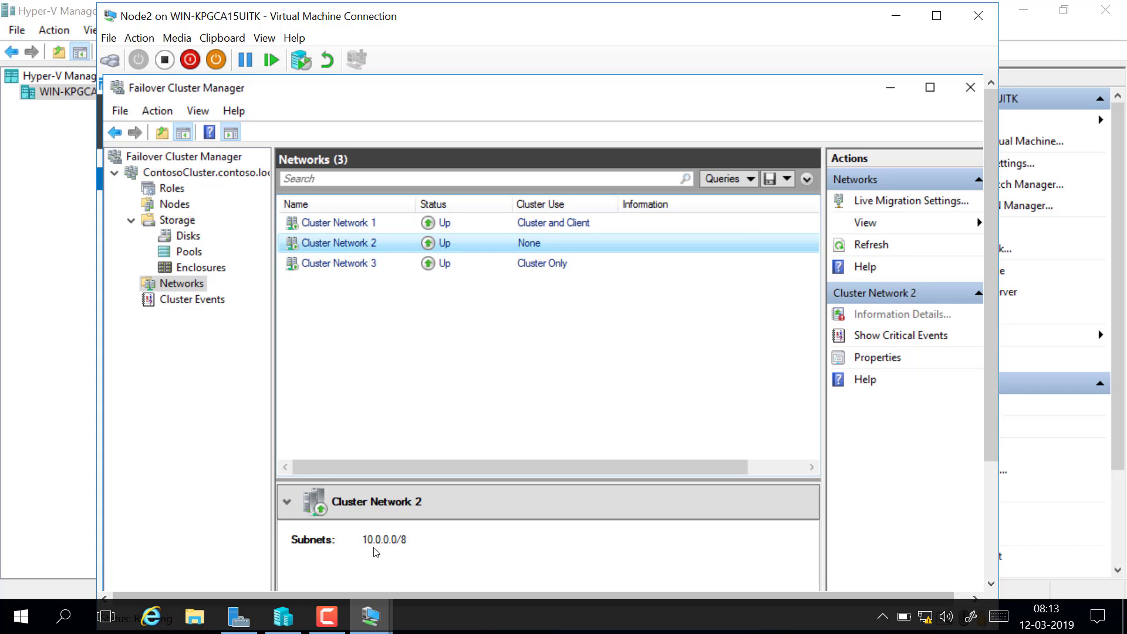
{"action": "left_click", "coordinate": [502, 262]}
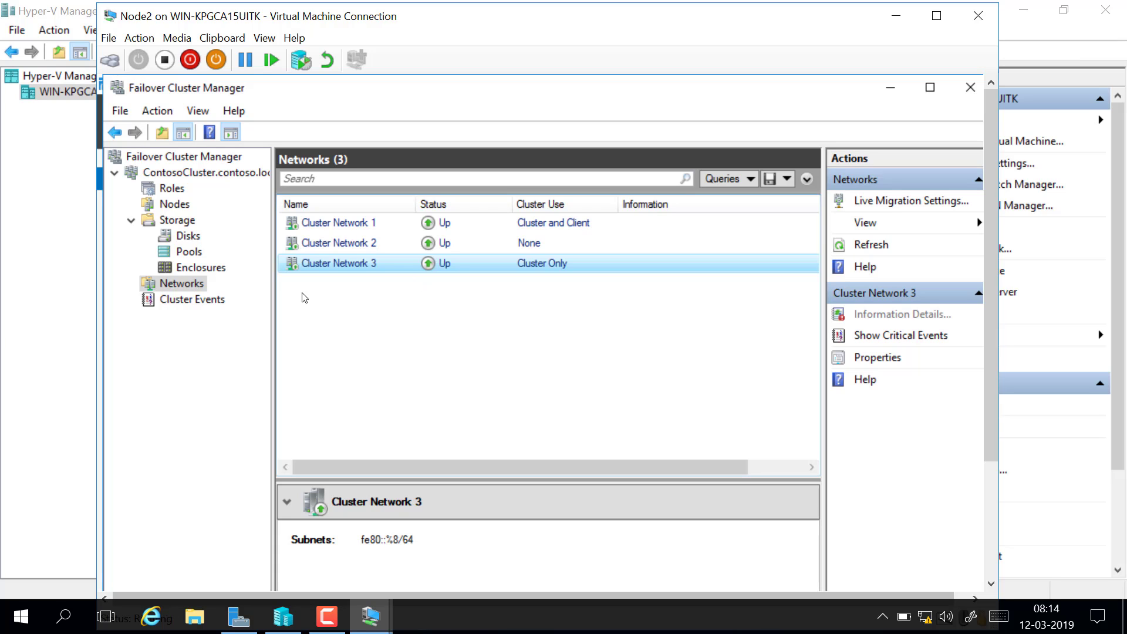
Return to the ContosoCluster summary and open the cluster's list of roles.
{"action": "left_click", "coordinate": [190, 179]}
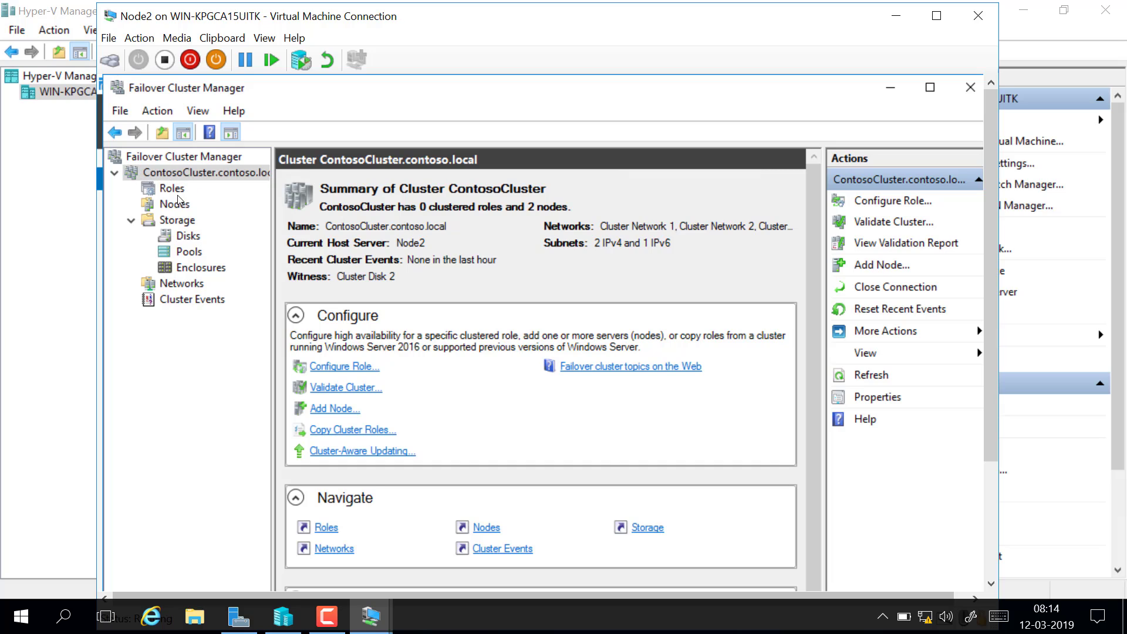
{"action": "left_click", "coordinate": [178, 189]}
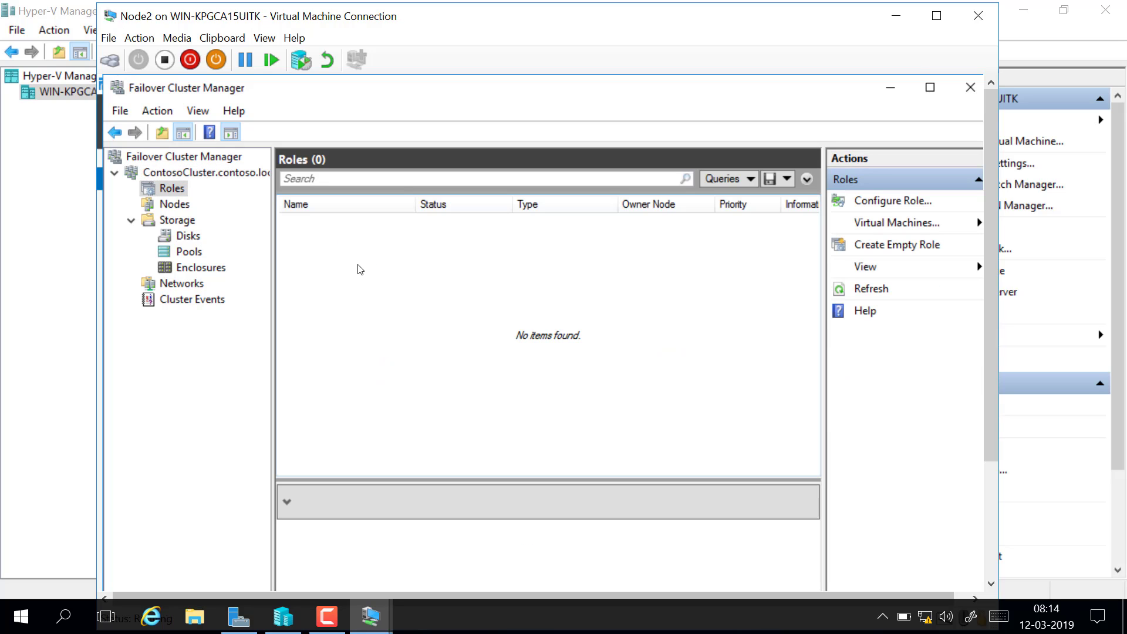